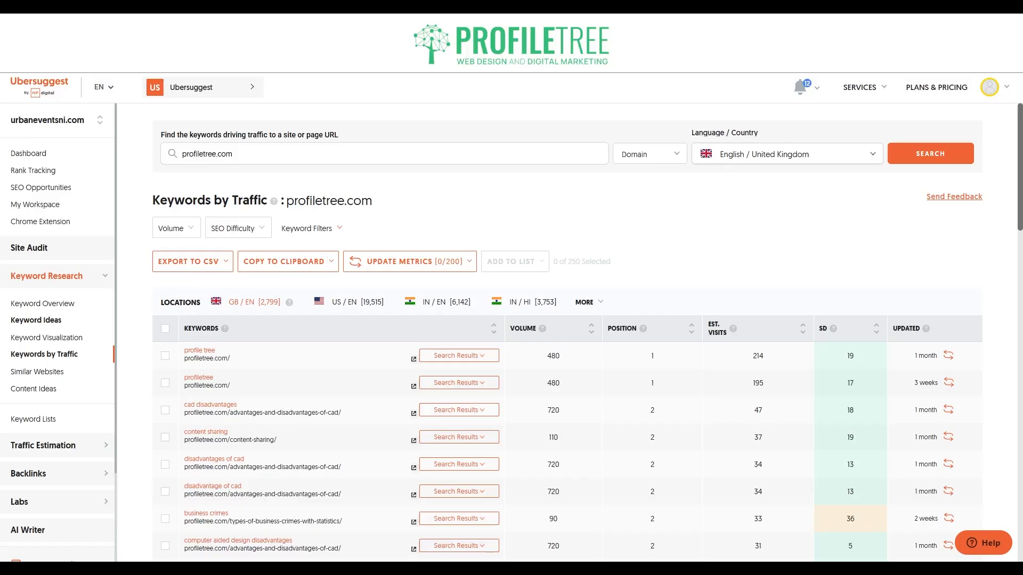
Step: Open Keyword Ideas, replace the Orthotics keyword with "Digital Marketing" and search for English ideas in the United Kingdom
click(50, 322)
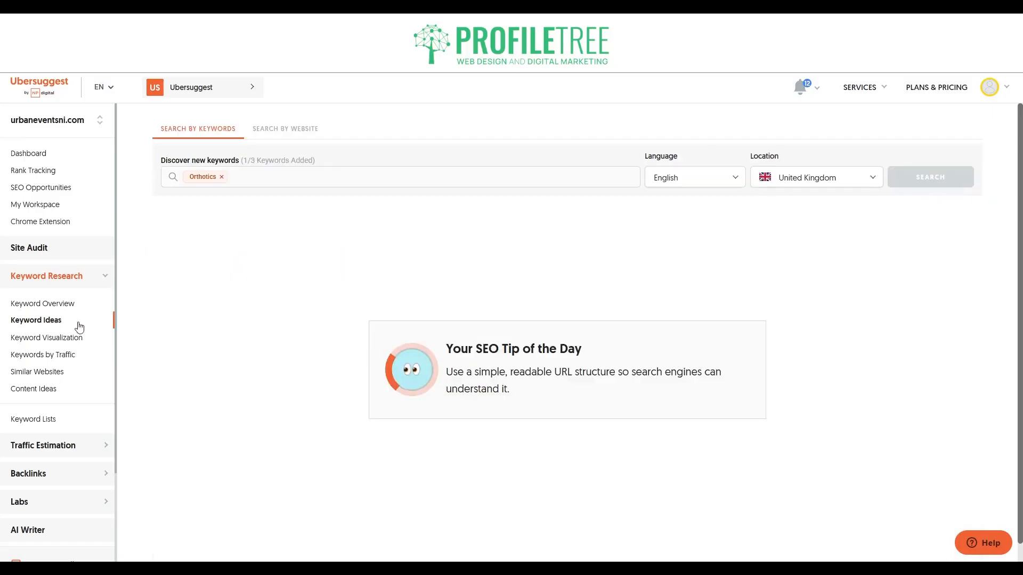
click(221, 177)
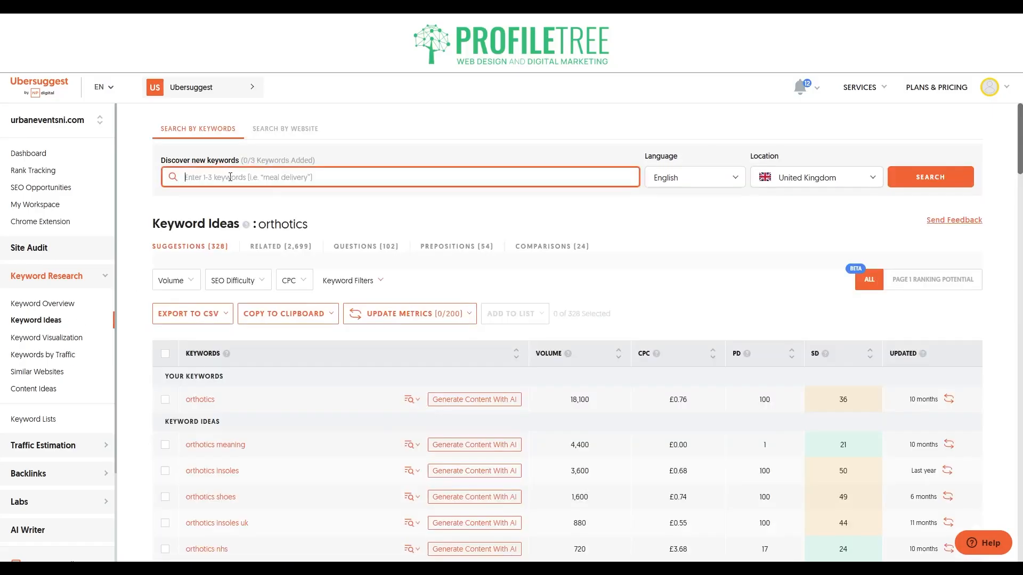
text(Digi)
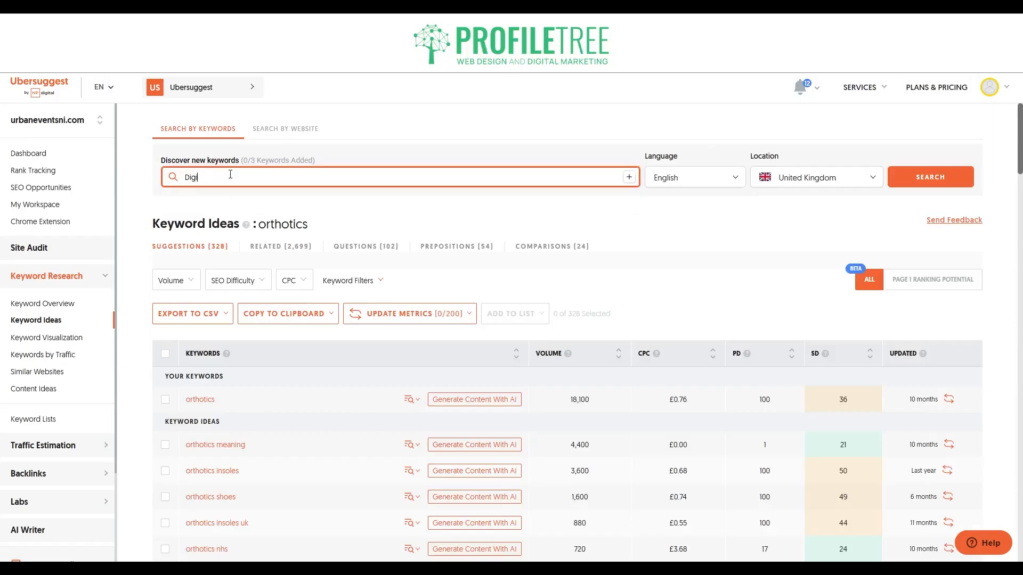
text(tal Marketing)
click(850, 188)
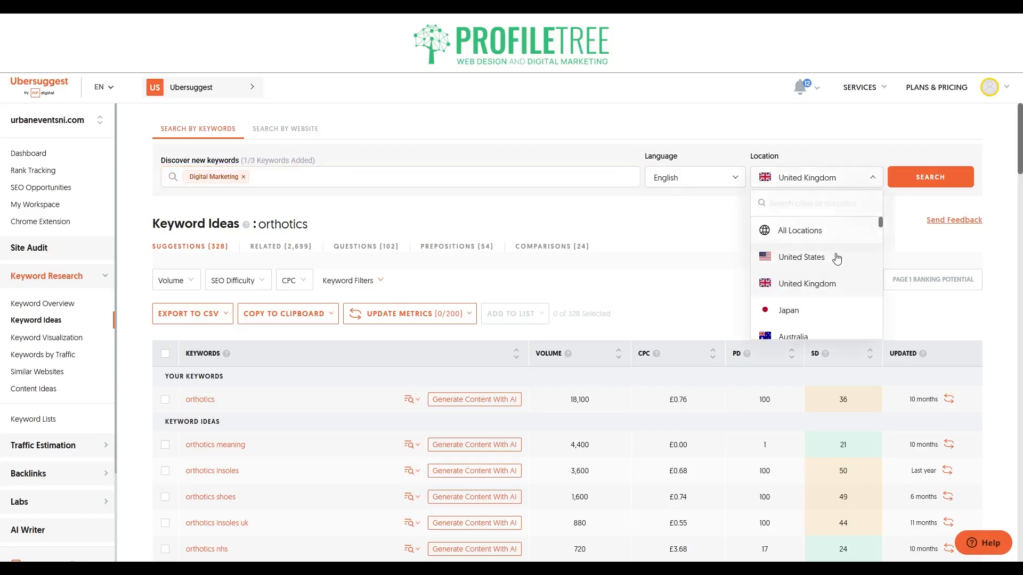
click(807, 283)
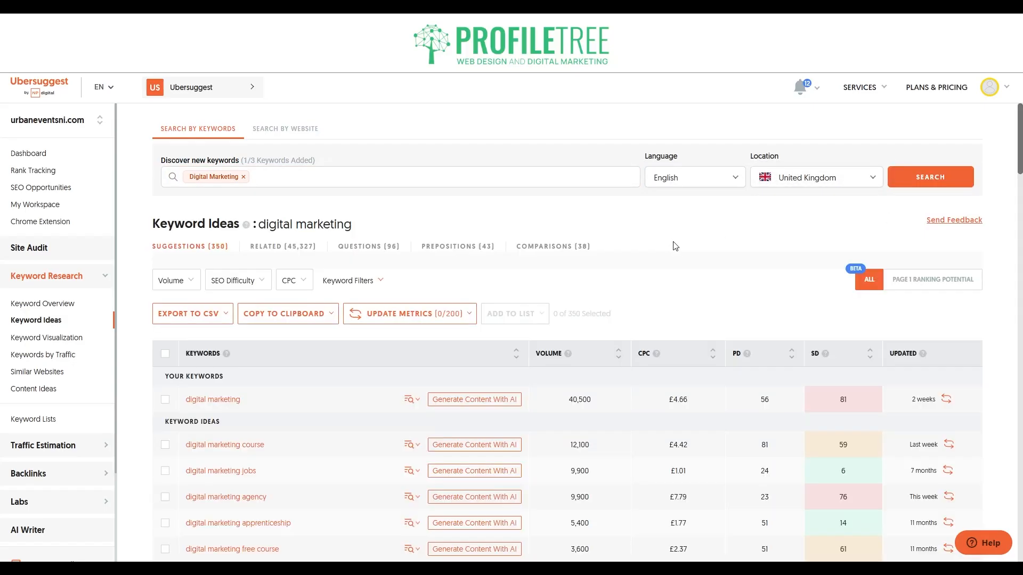
Step: Review the digital marketing keyword suggestions, comparing their volume, CPC, paid difficulty and SEO difficulty
scroll(674, 245, down, 3)
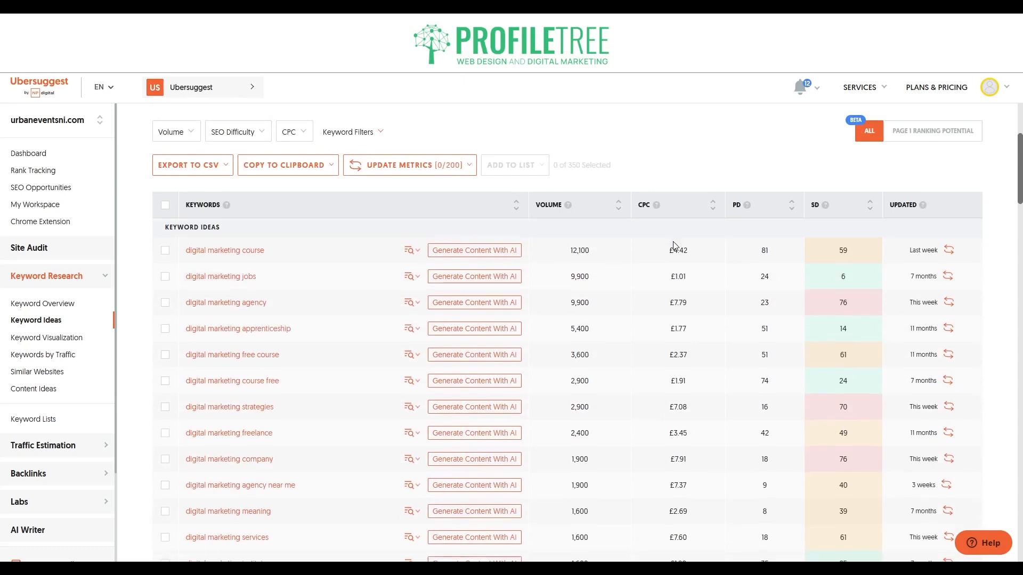
scroll(674, 245, down, 1)
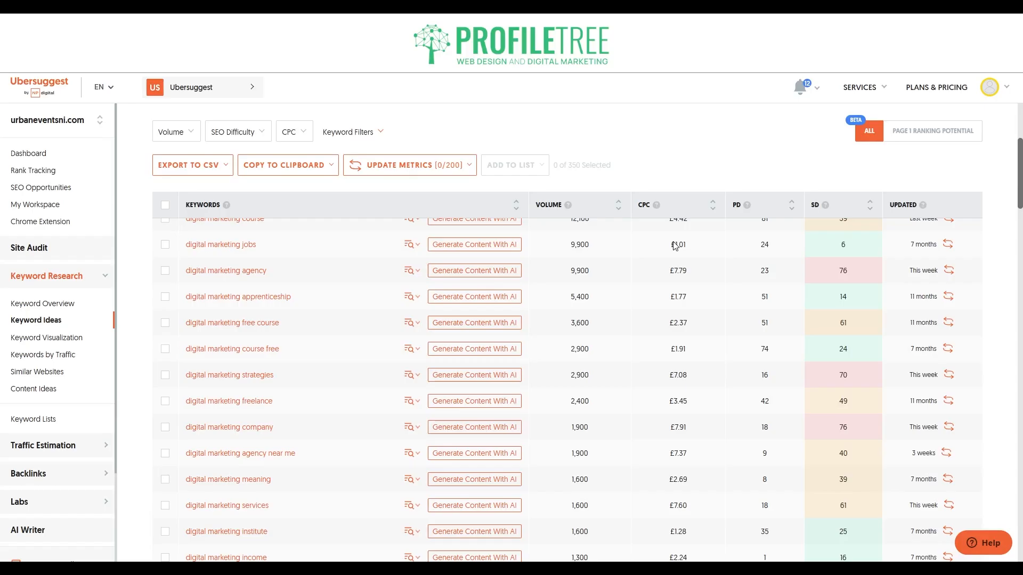
scroll(674, 246, up, 3)
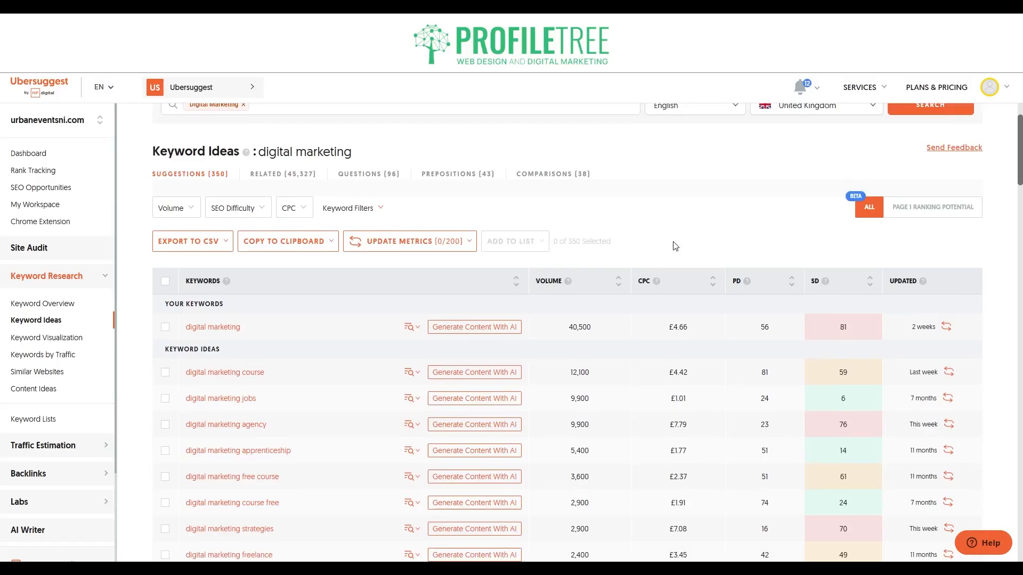
mouse_move(826, 287)
scroll(753, 347, down, 5)
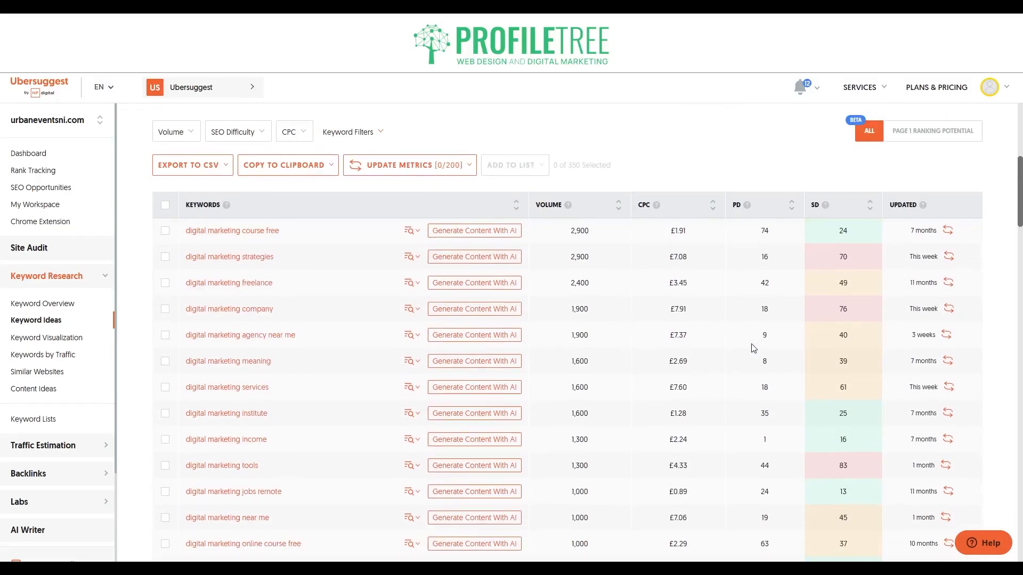
scroll(775, 421, down, 3)
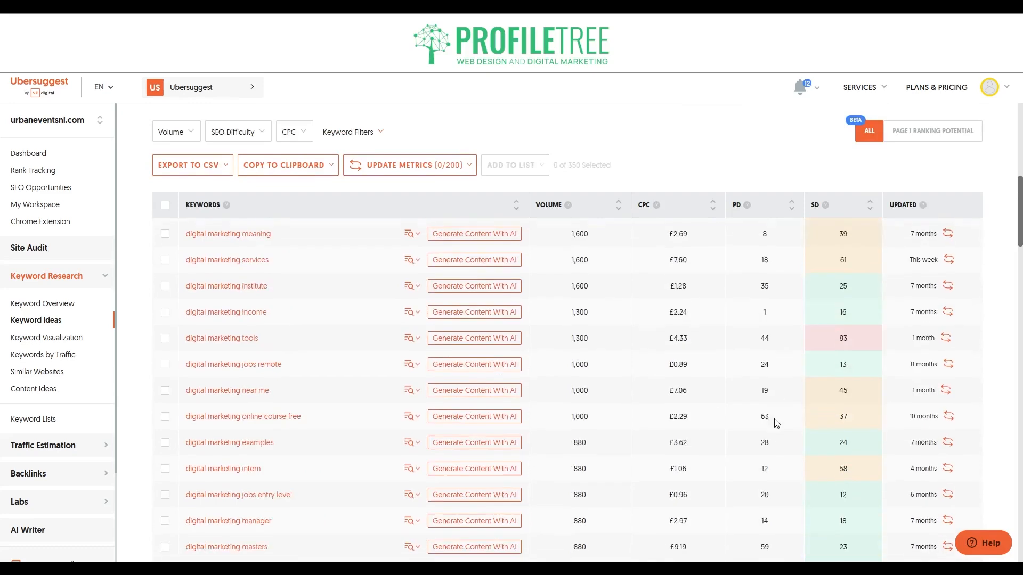
scroll(775, 422, down, 1)
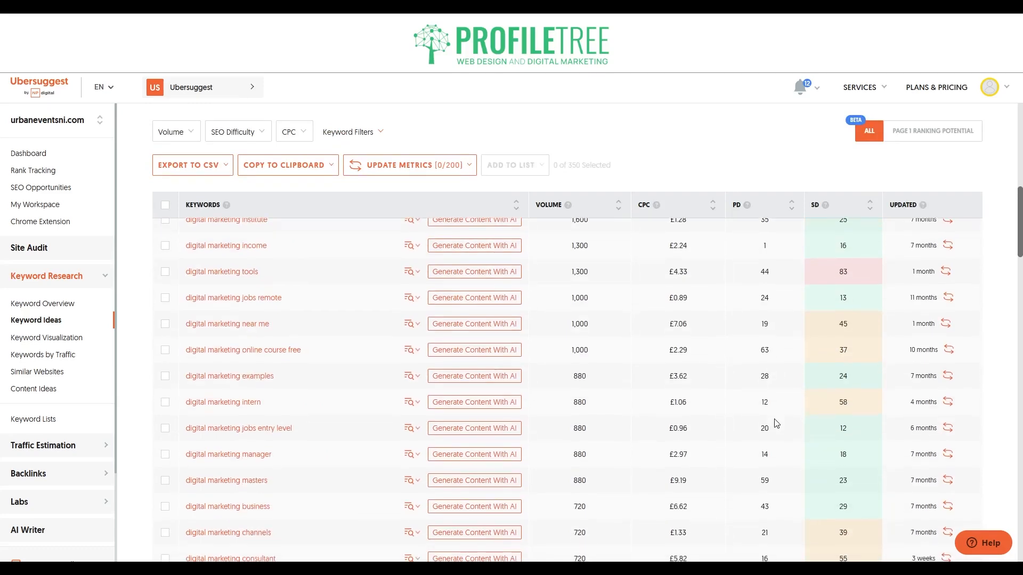
scroll(632, 477, down, 3)
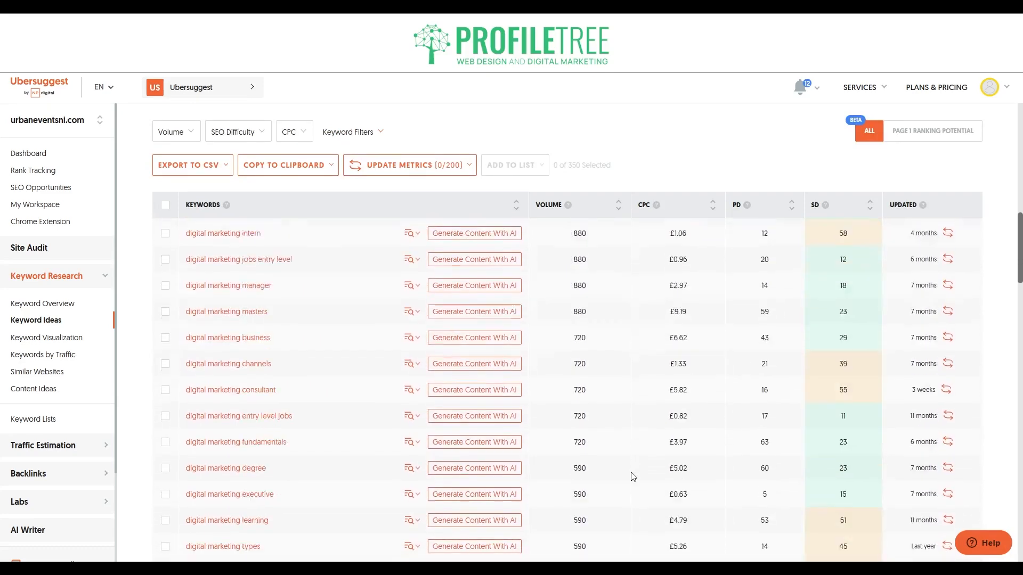
scroll(633, 477, down, 5)
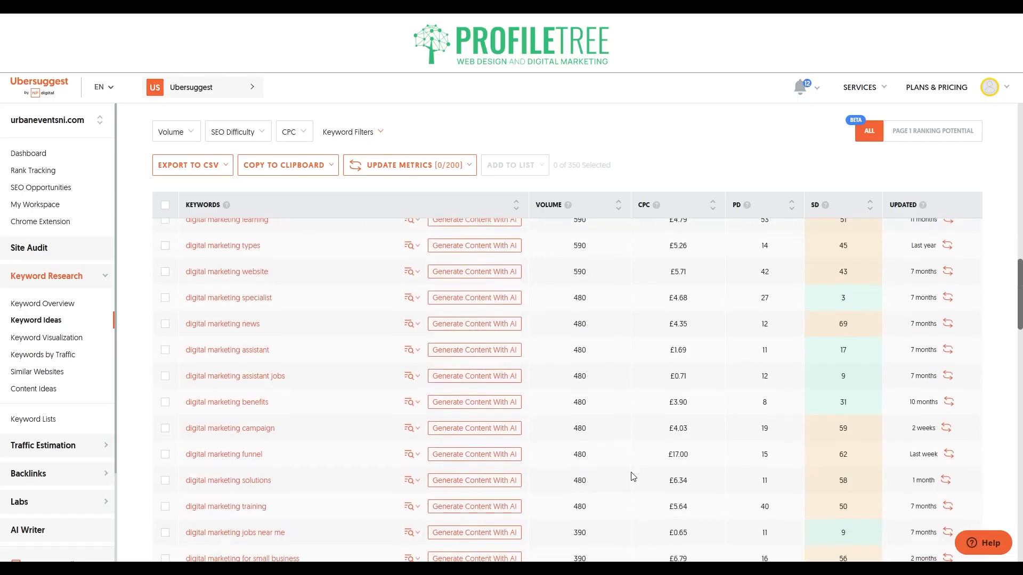
scroll(633, 476, down, 5)
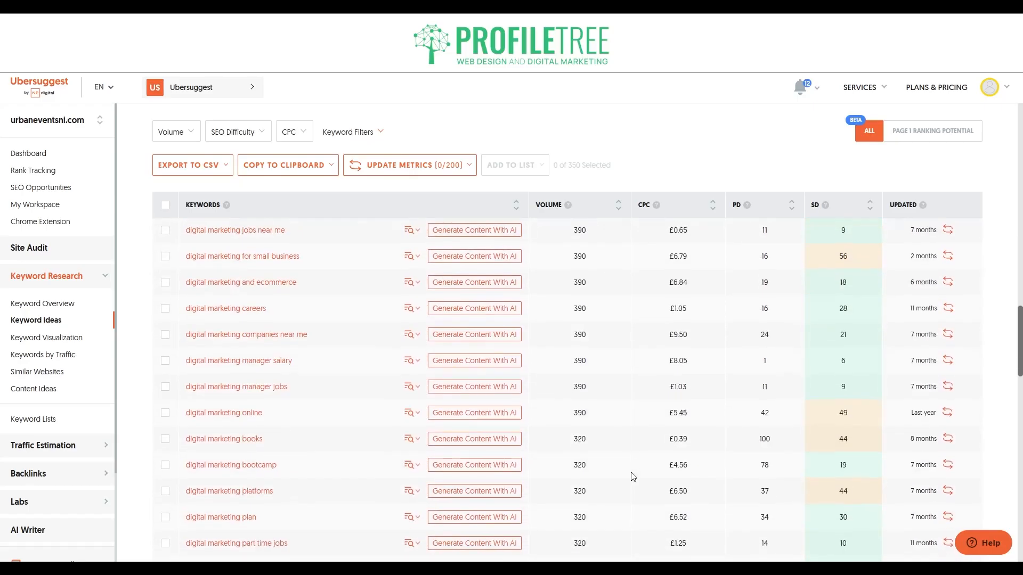
scroll(633, 477, down, 2)
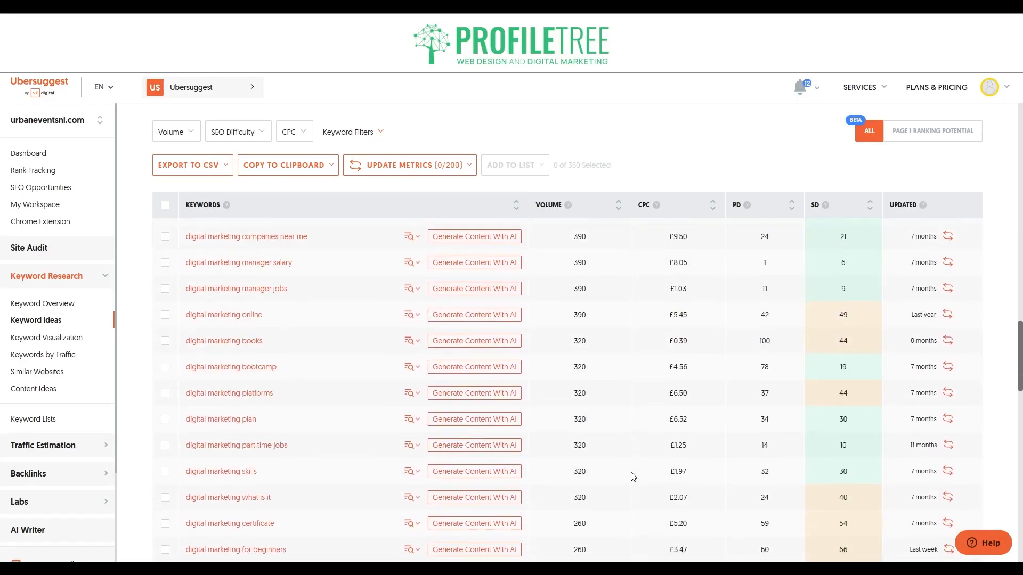
scroll(633, 477, down, 4)
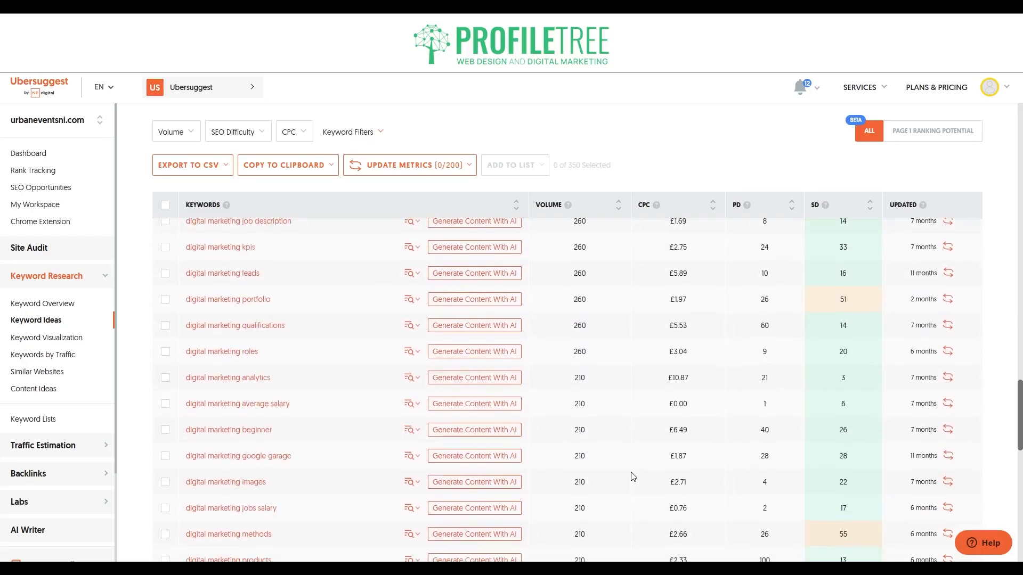
scroll(633, 477, up, 10)
scroll(633, 476, up, 3)
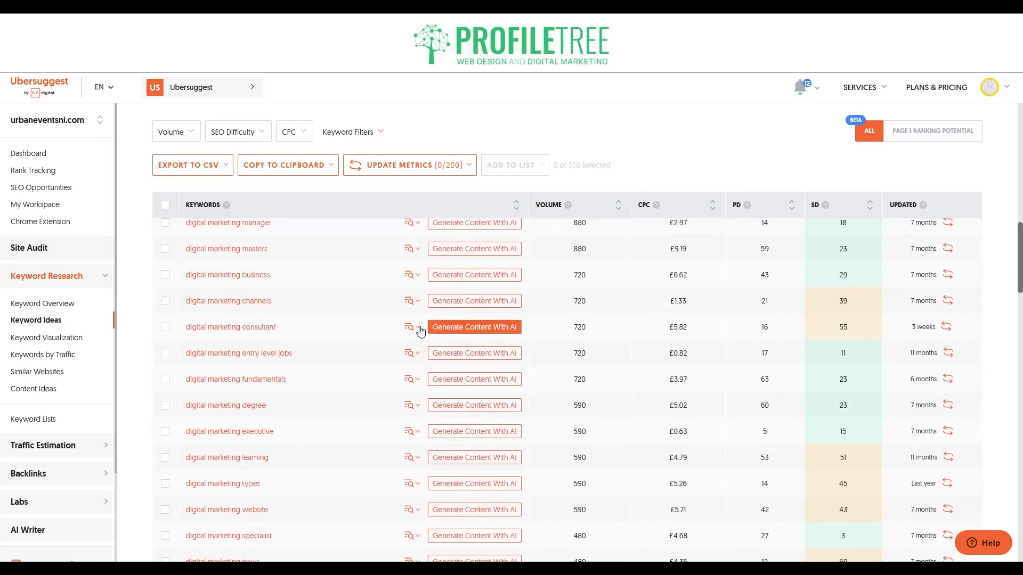
scroll(417, 326, up, 10)
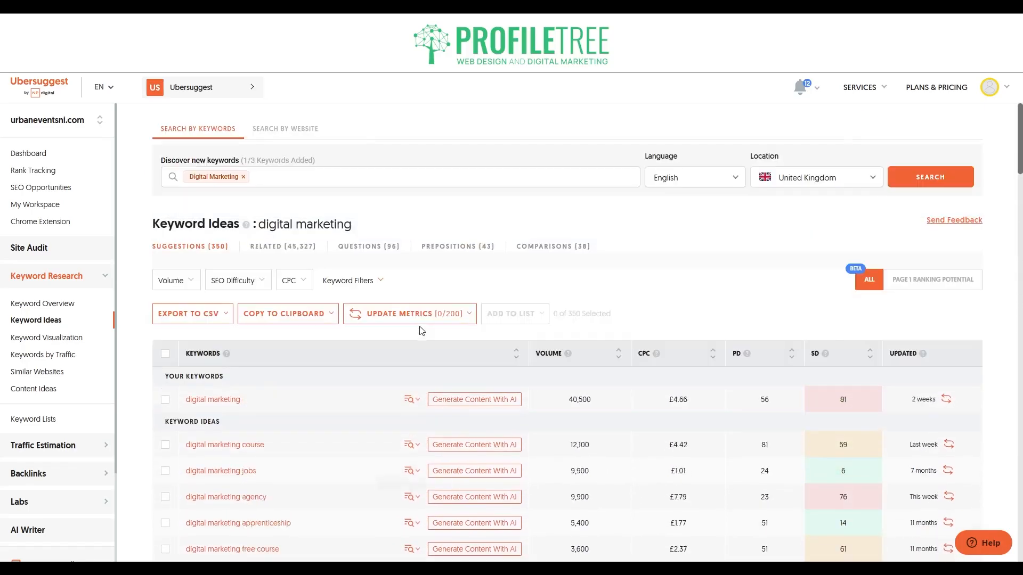
Step: Add "SEO Agency" and "Google Ranking" as further seed keywords and search for ideas on all three
click(314, 183)
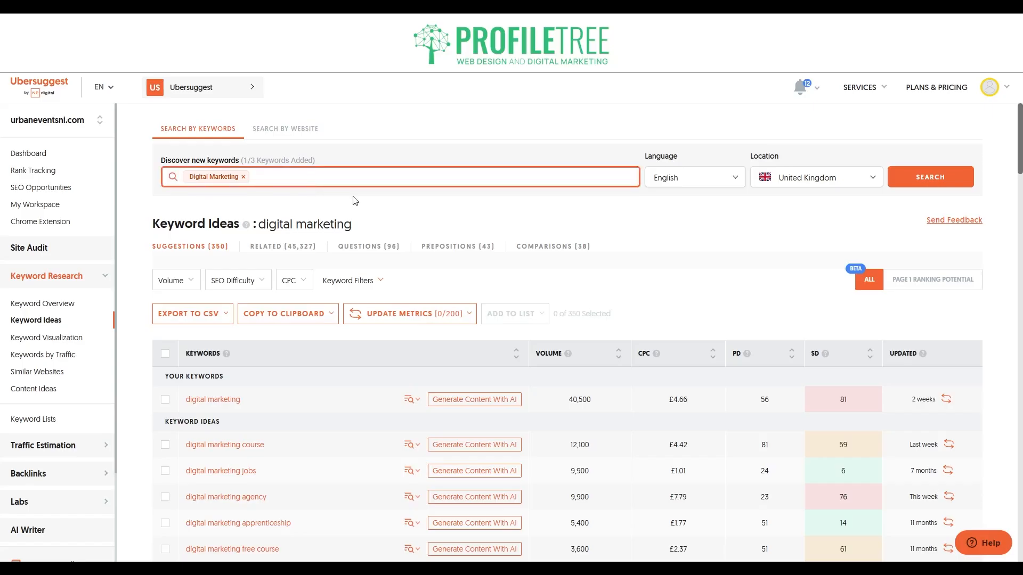
text(SEO Agency)
key(Return)
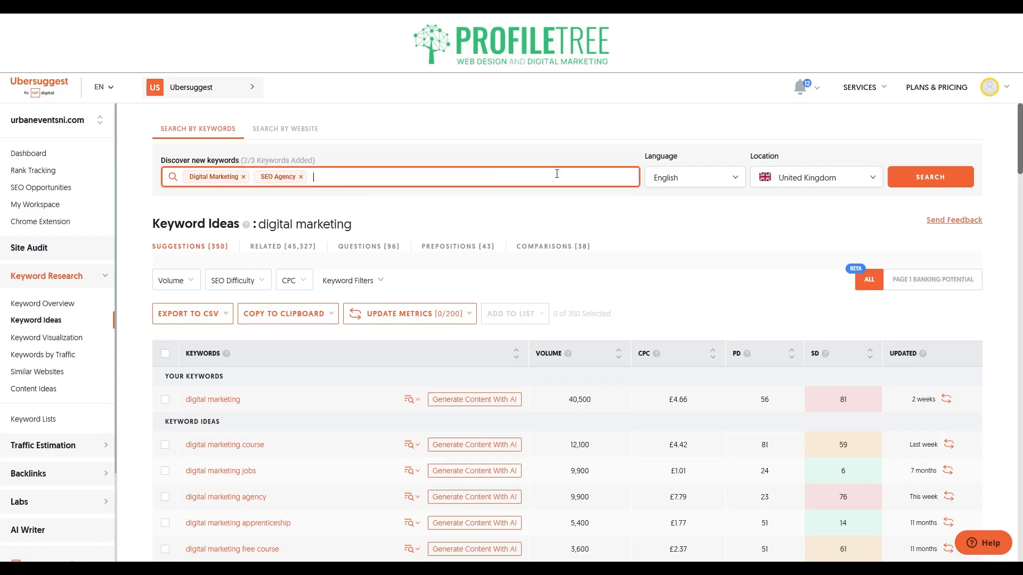
text(Google Ranking)
key(Return)
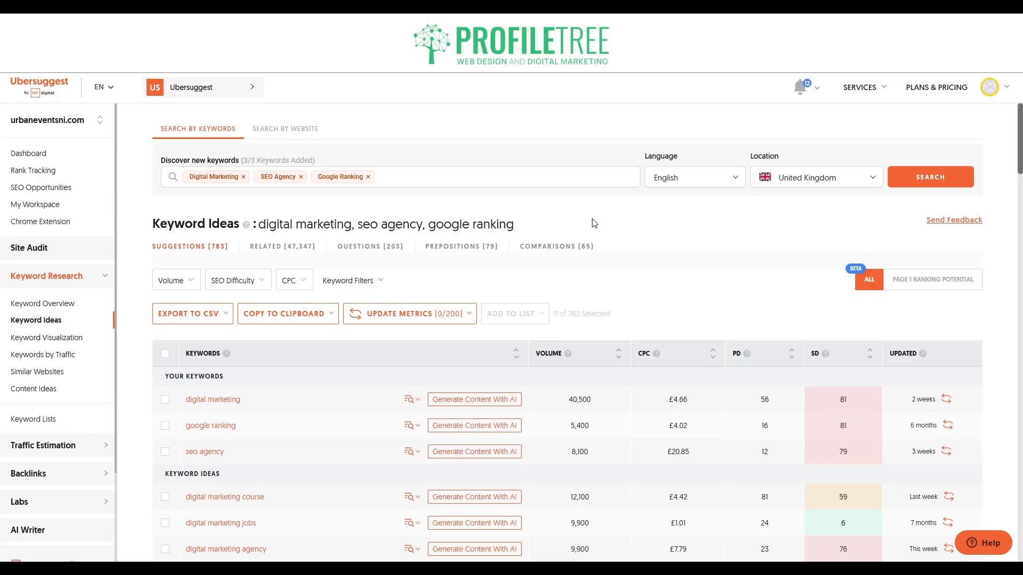
Step: Examine the combined suggestions for the three seed keywords, checking relevant phrases against their search volume and SEO difficulty
scroll(594, 223, down, 3)
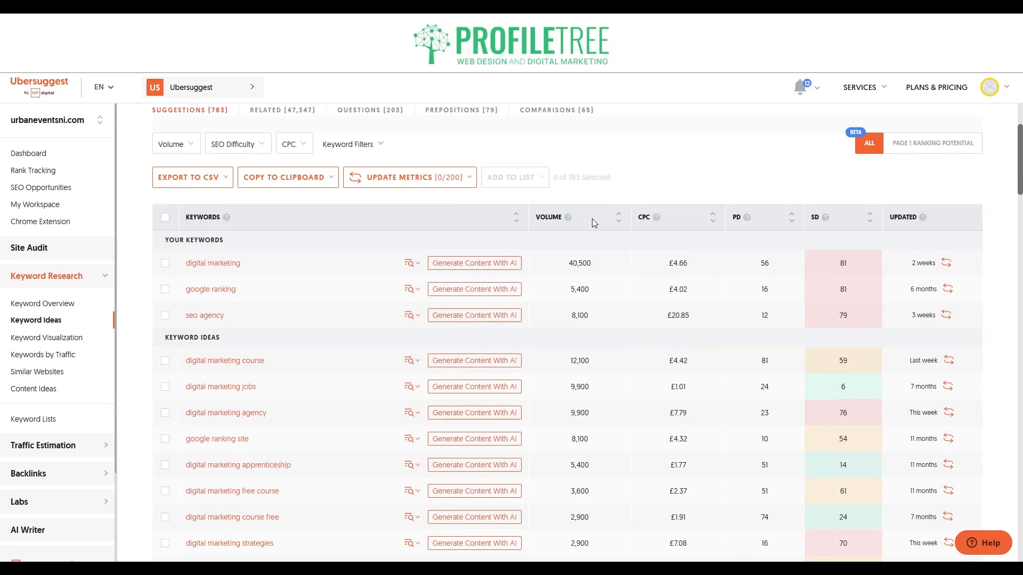
scroll(593, 223, down, 5)
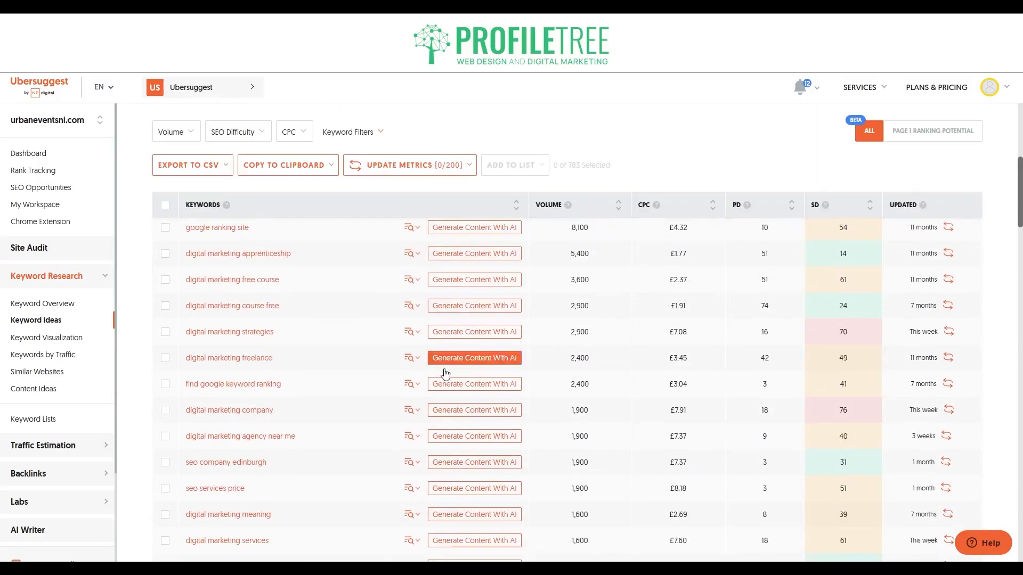
scroll(368, 417, down, 7)
scroll(346, 412, up, 5)
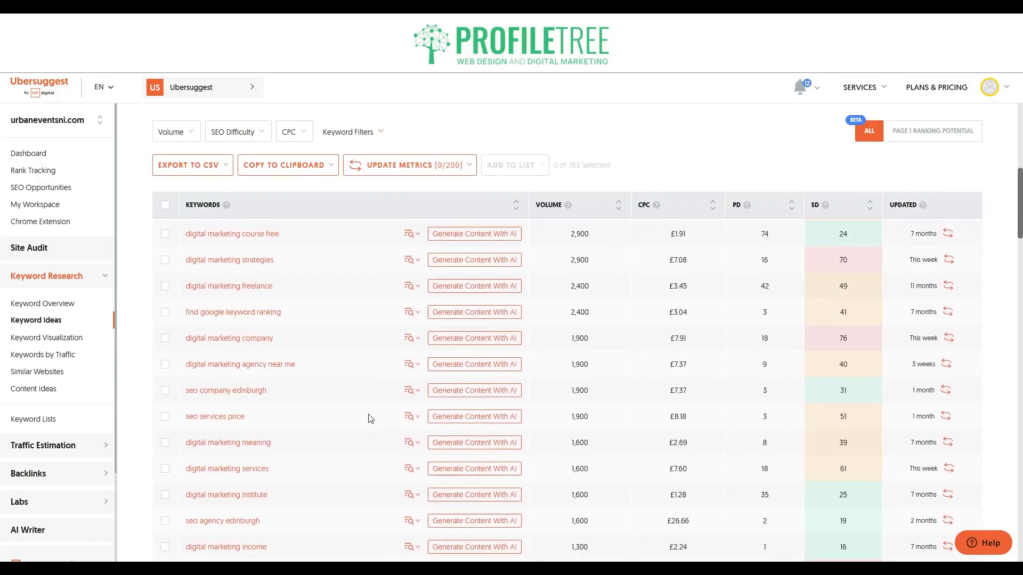
scroll(453, 408, down, 5)
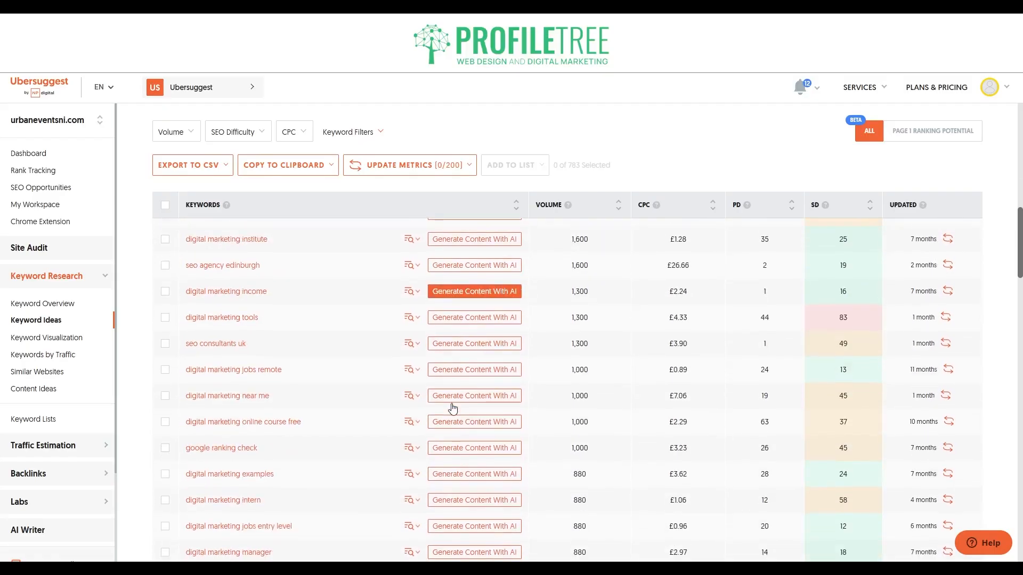
scroll(453, 408, down, 2)
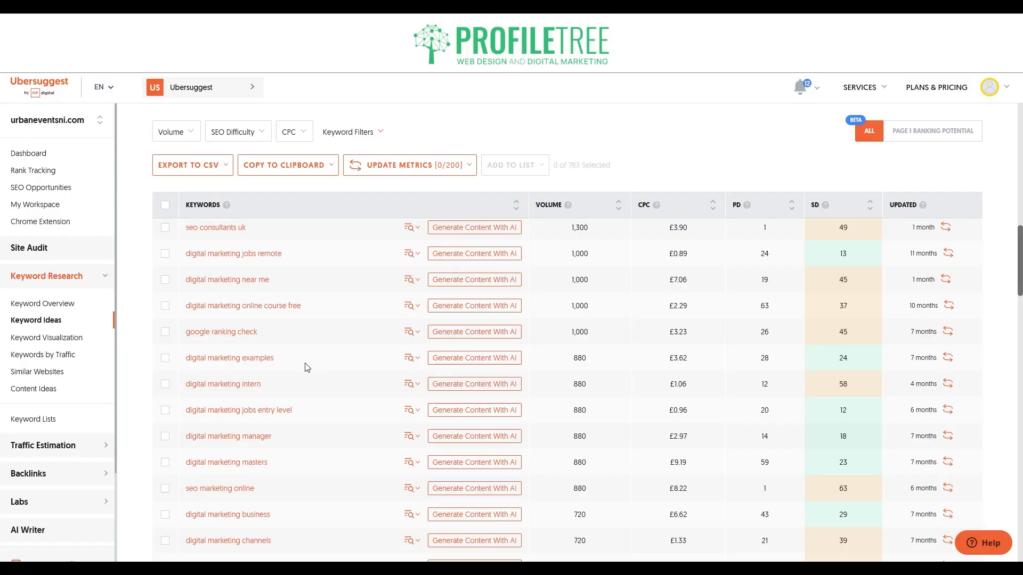
scroll(307, 368, down, 2)
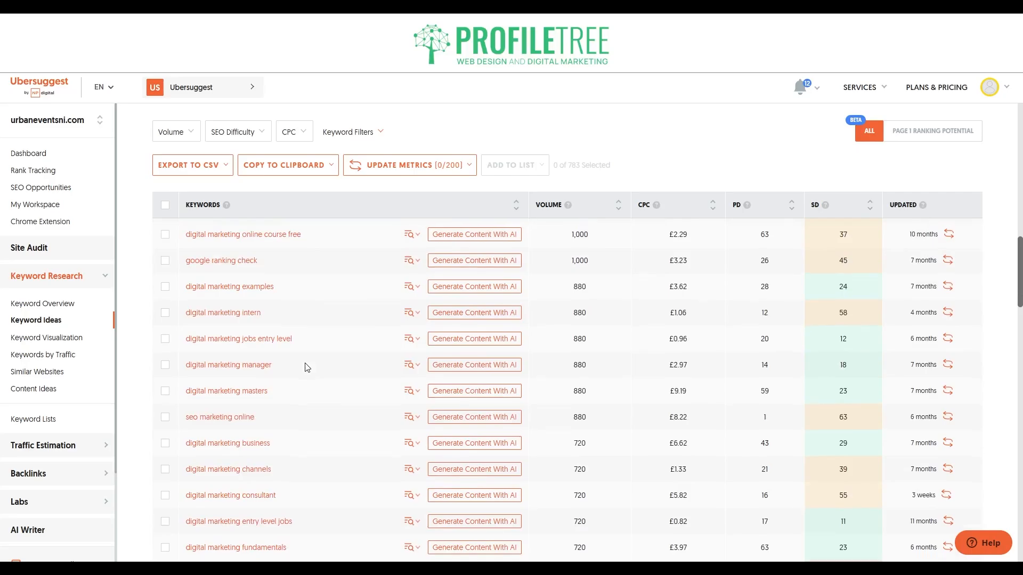
scroll(307, 367, down, 1)
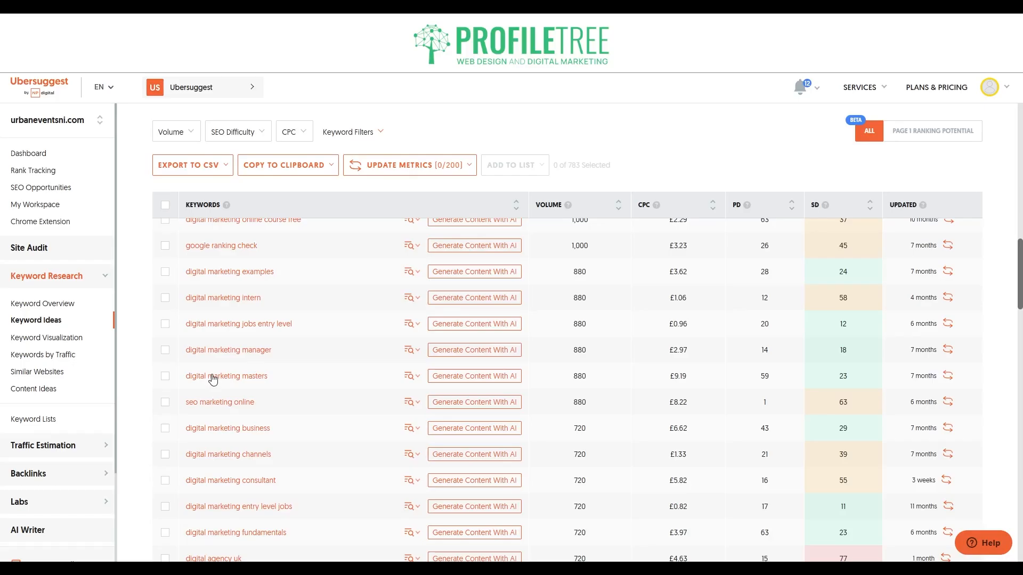
scroll(213, 378, down, 2)
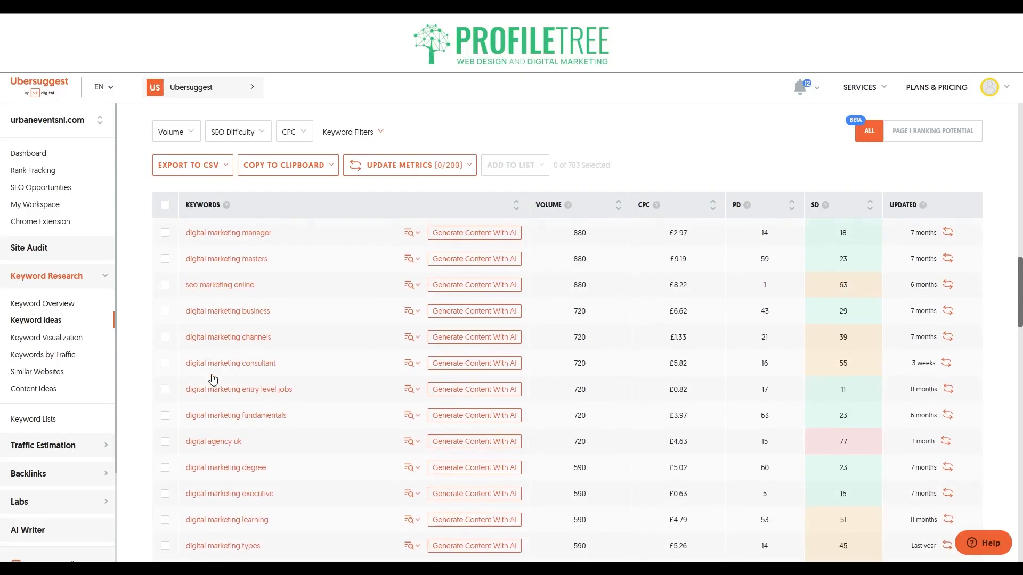
scroll(221, 417, down, 3)
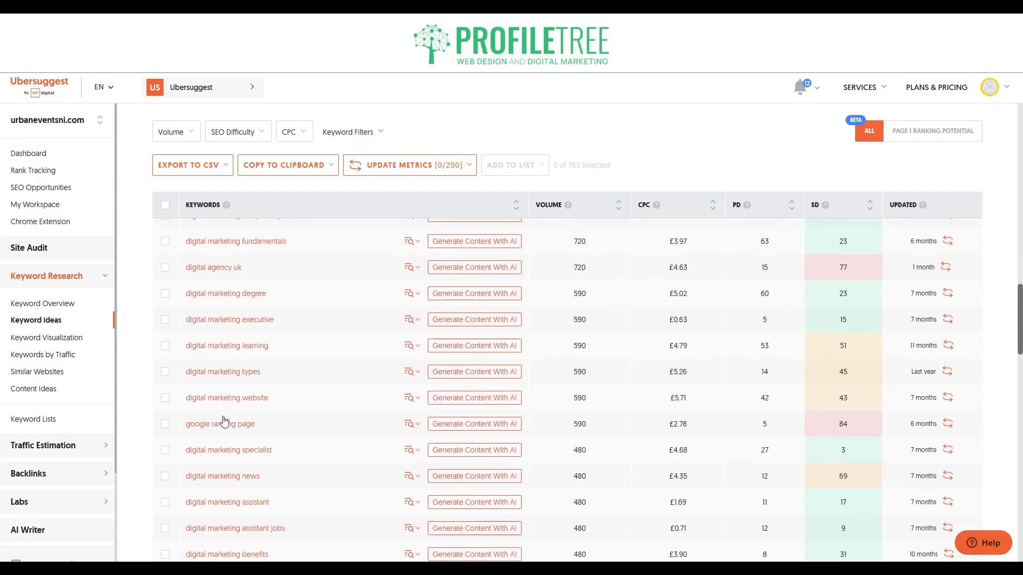
scroll(223, 418, down, 2)
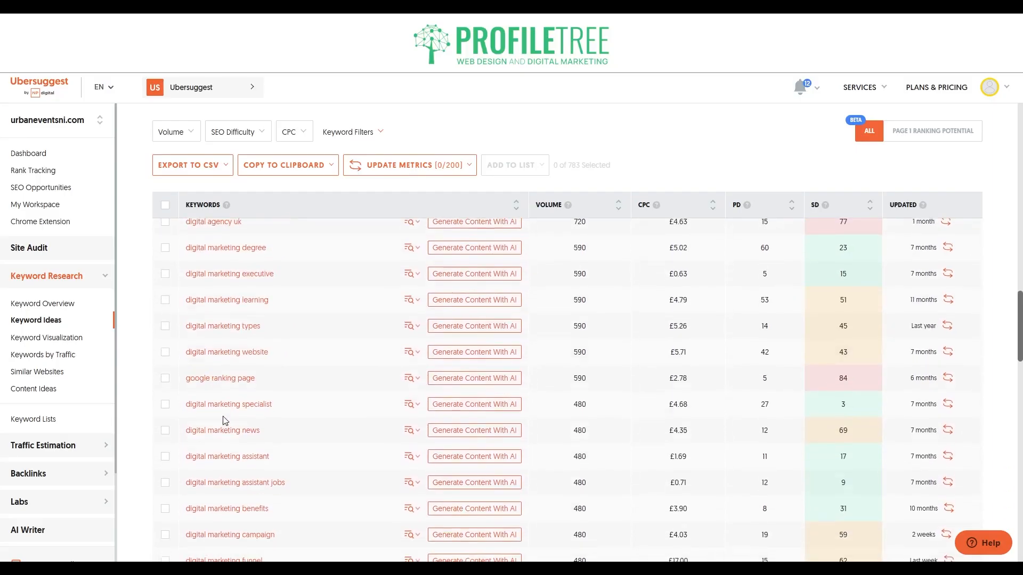
scroll(224, 421, down, 2)
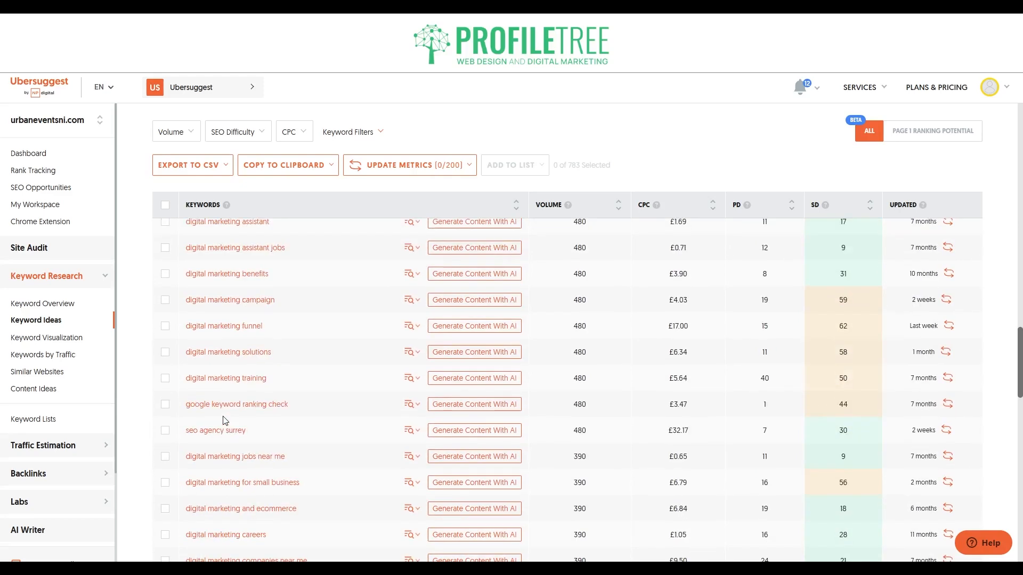
scroll(224, 420, up, 6)
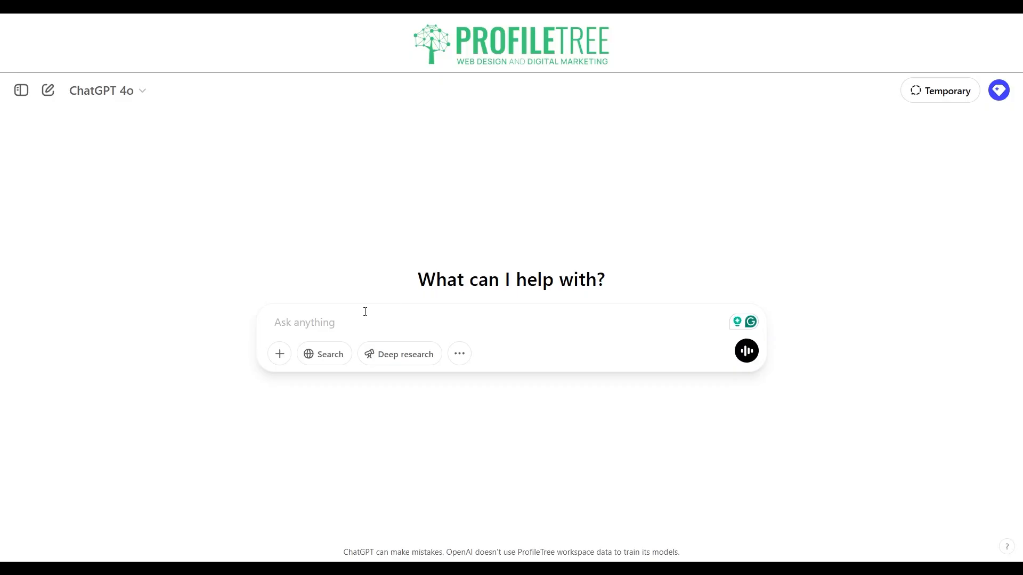
Step: Enter as prompt lines "digital marketing strategies for startups", "affordable SEO services for small businesses", "content marketing tips for beginners" and "how to improve local SEO rankings"
text("digital marketing strategies for startups"  "affordable SEO services for small businesses"  "content marketing tips for beginners"  "how to improve local SEO rankings")
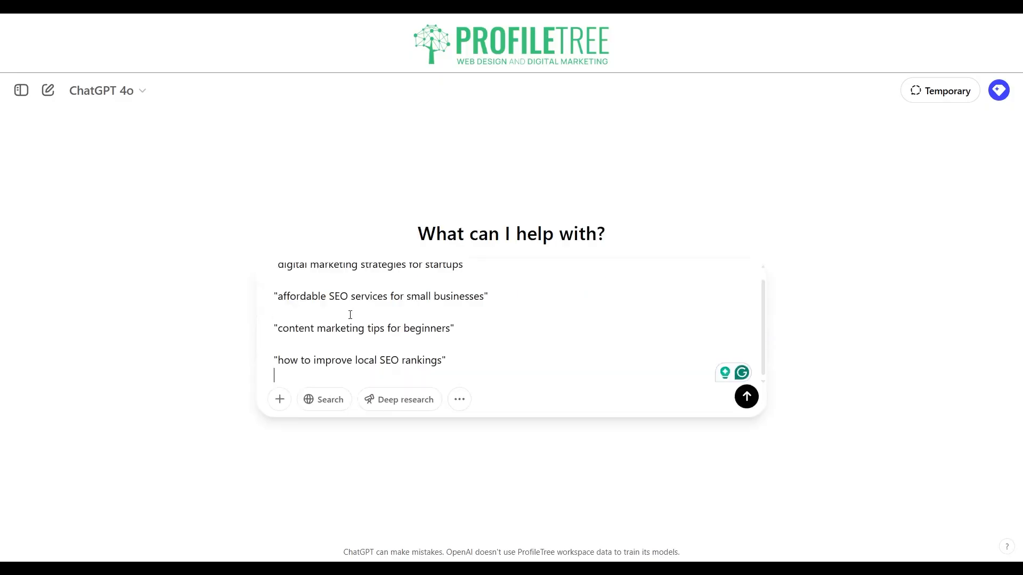
scroll(350, 315, down, 1)
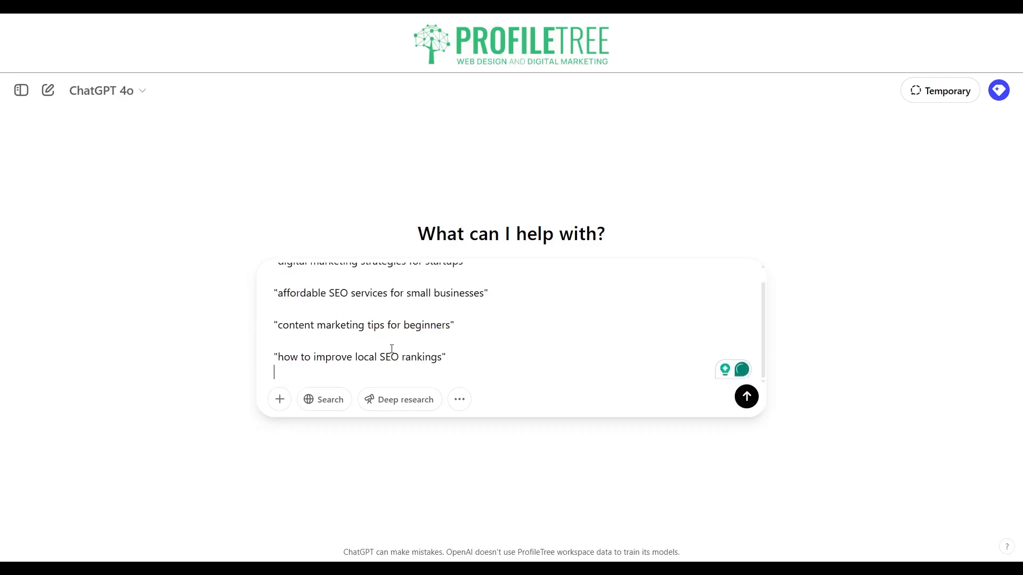
key(shift+Return)
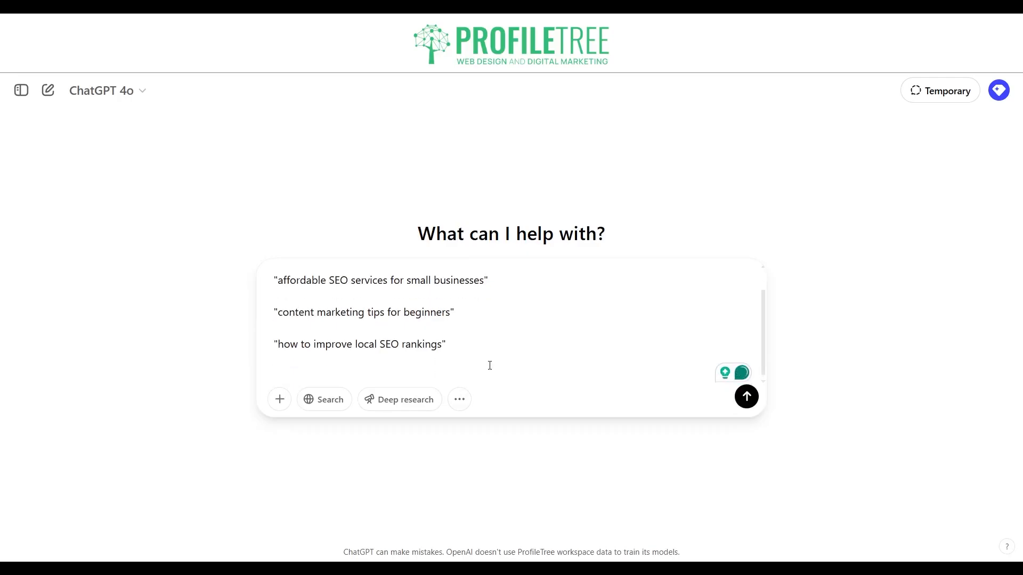
Step: State in the prompt that the digital marketing business is called ProfileTree and request a first homepage paragraph structured around these keywords
text(I have a )
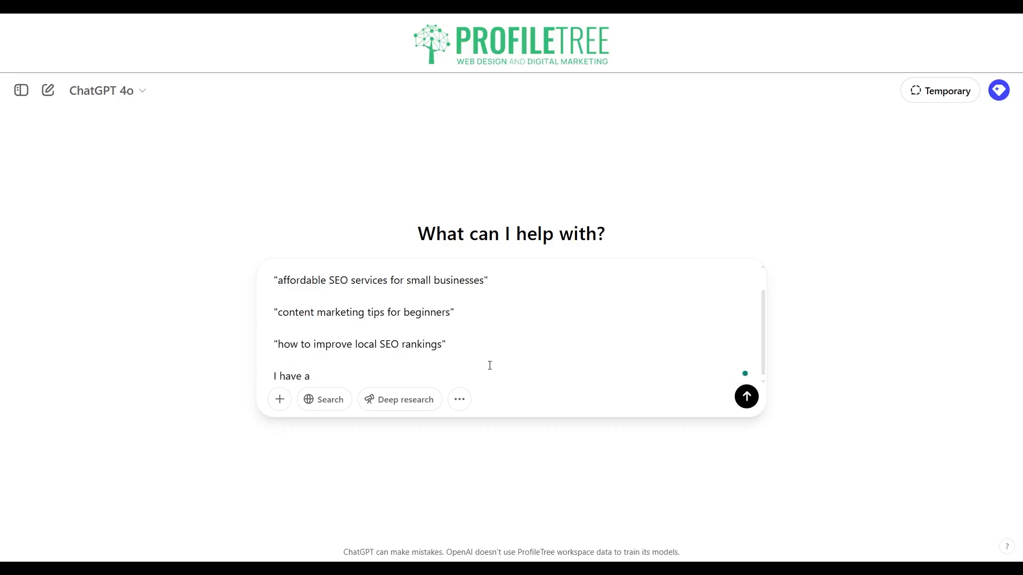
text(digital marketing business )
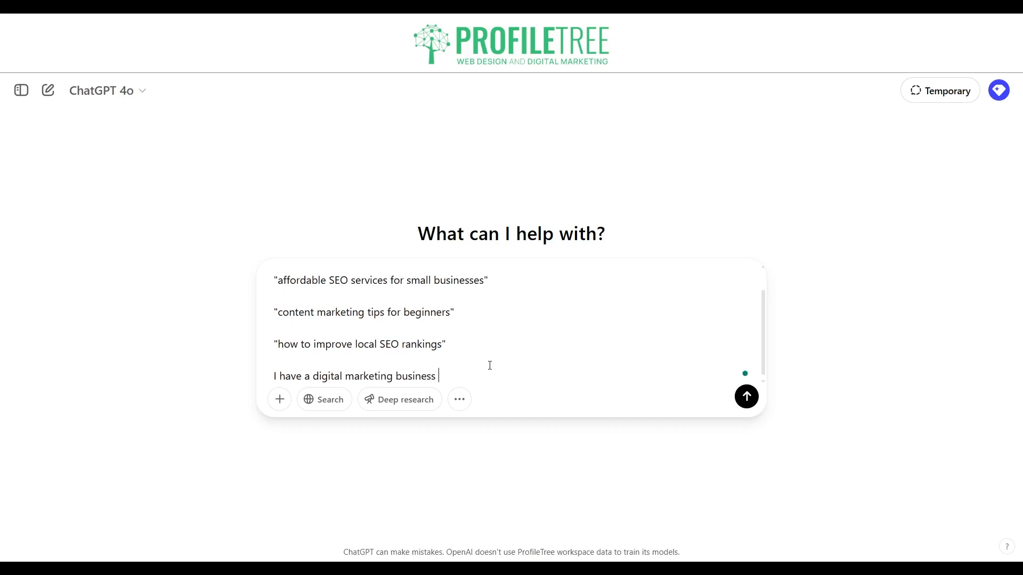
text(called ProfileTree)
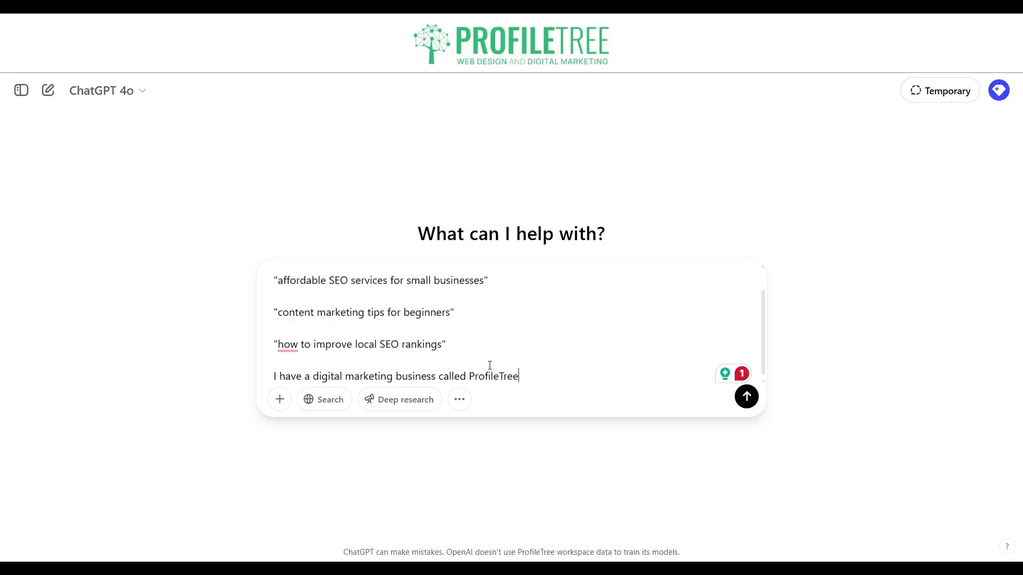
text(, I need to cr)
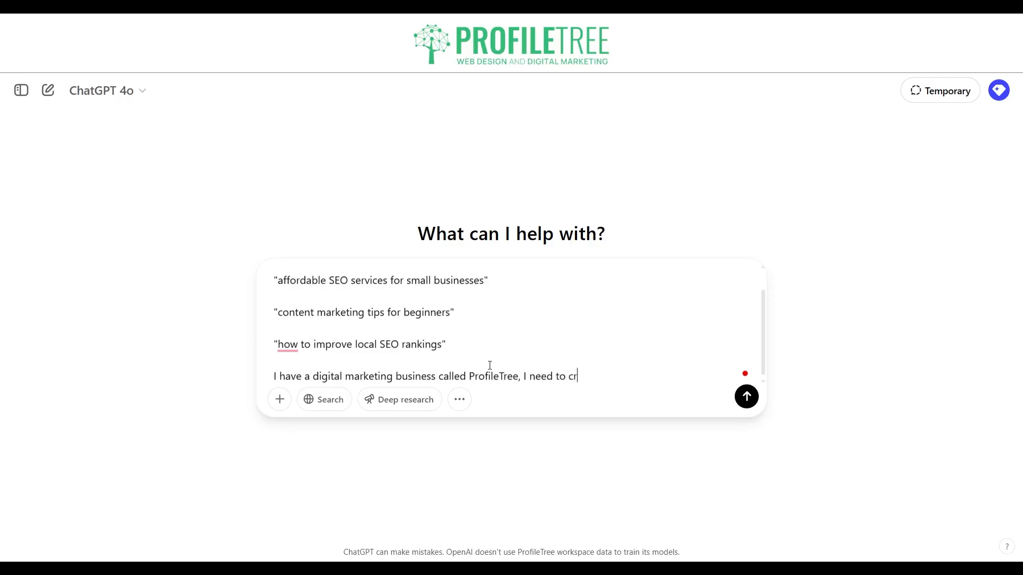
text(eate my first paragraph )
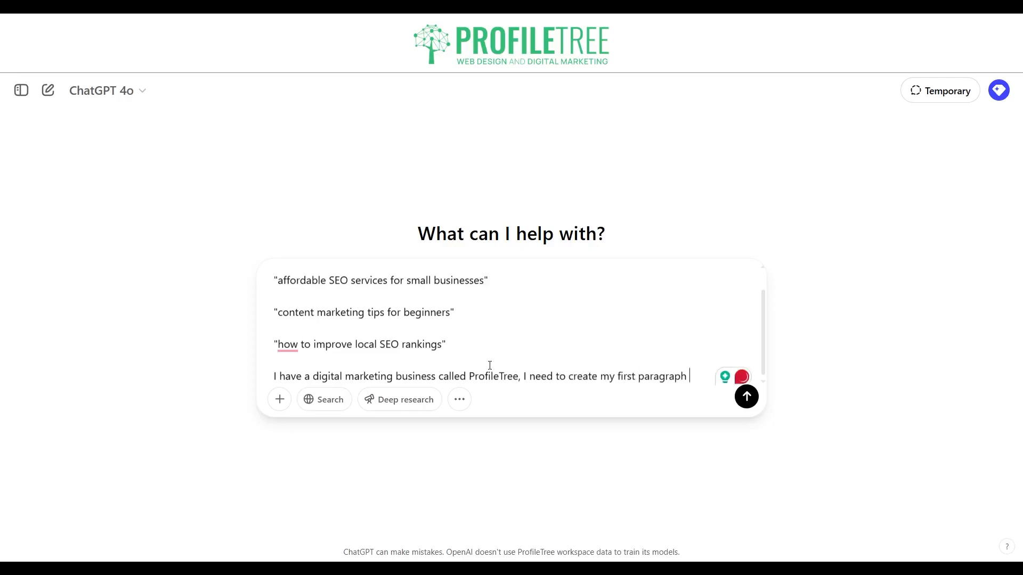
text(on the website for the homep)
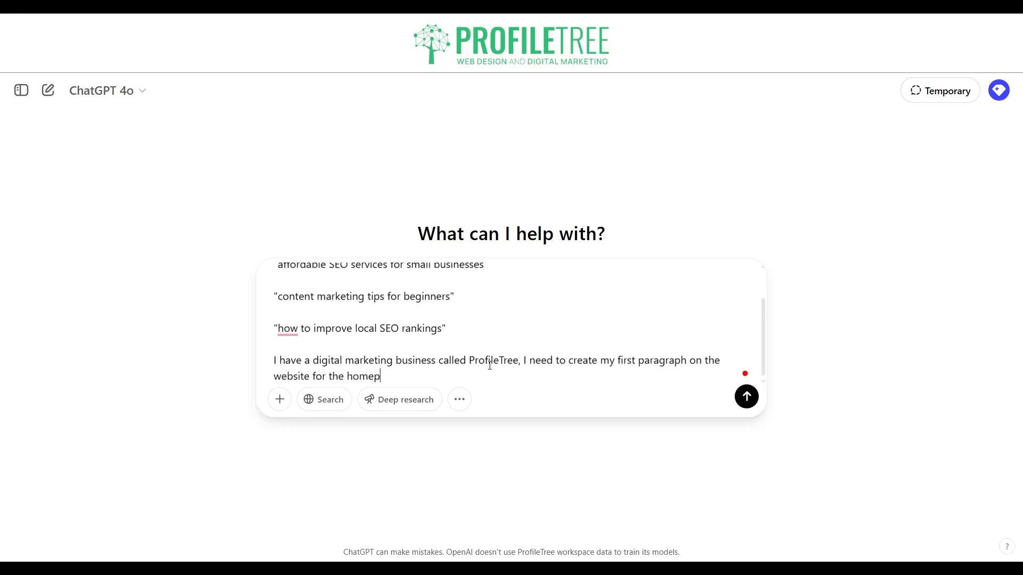
text(age, can you please structure a )
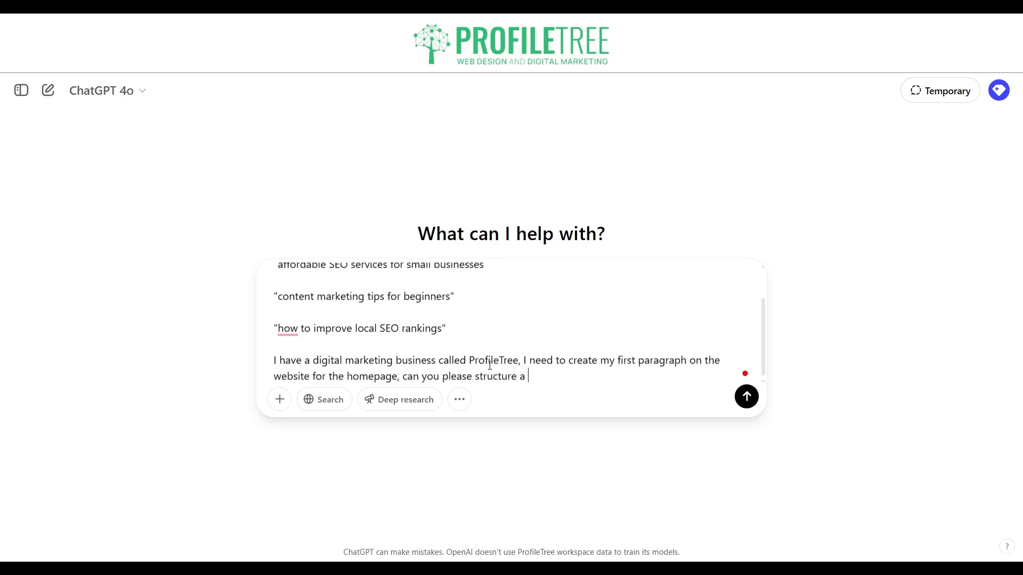
text(paragraph for me using these keywords)
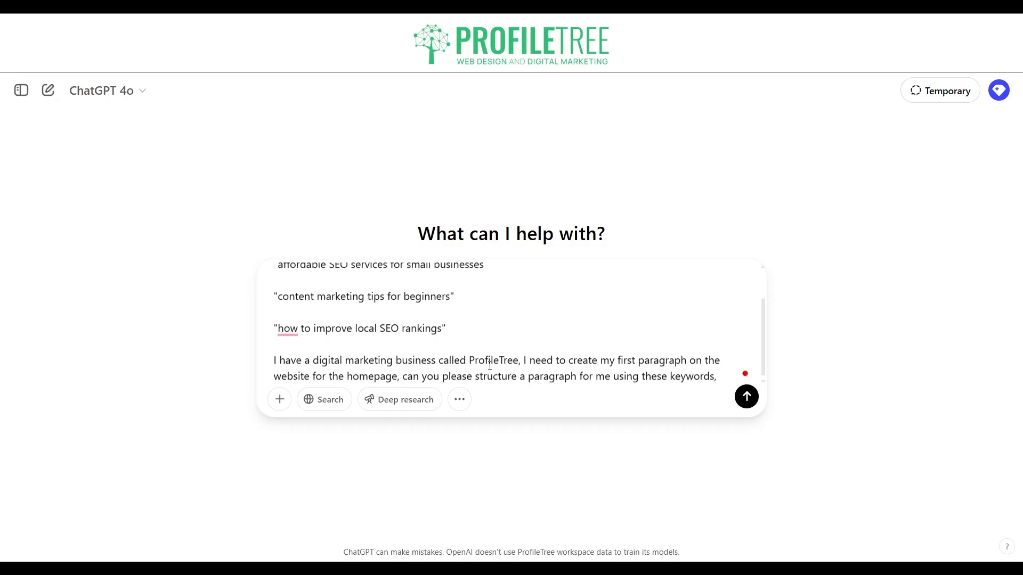
Step: Add that as well as digital marketing the business does content marketing and video production, then send the prompt and read the reply
text(,)
text( as well as)
text( digital marketi)
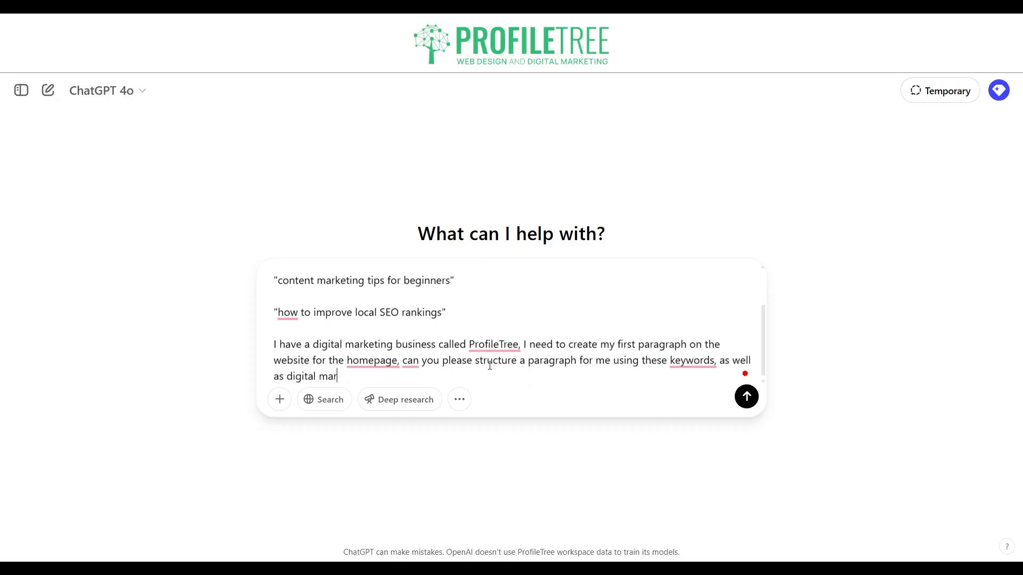
text(ng we do content marketing,)
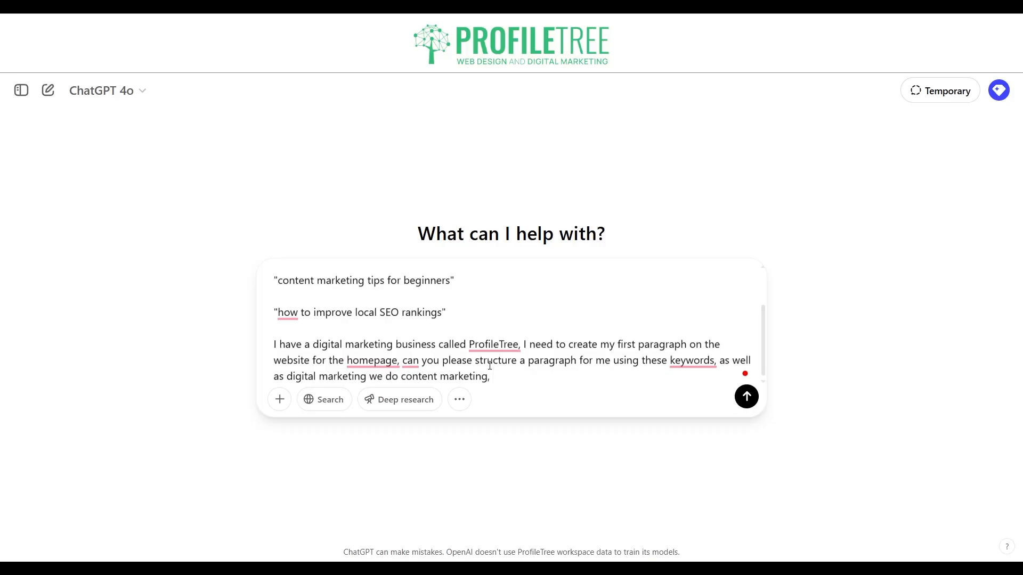
text( video production)
key(BackSpace)
key(BackSpace)
text(,.)
key(Return)
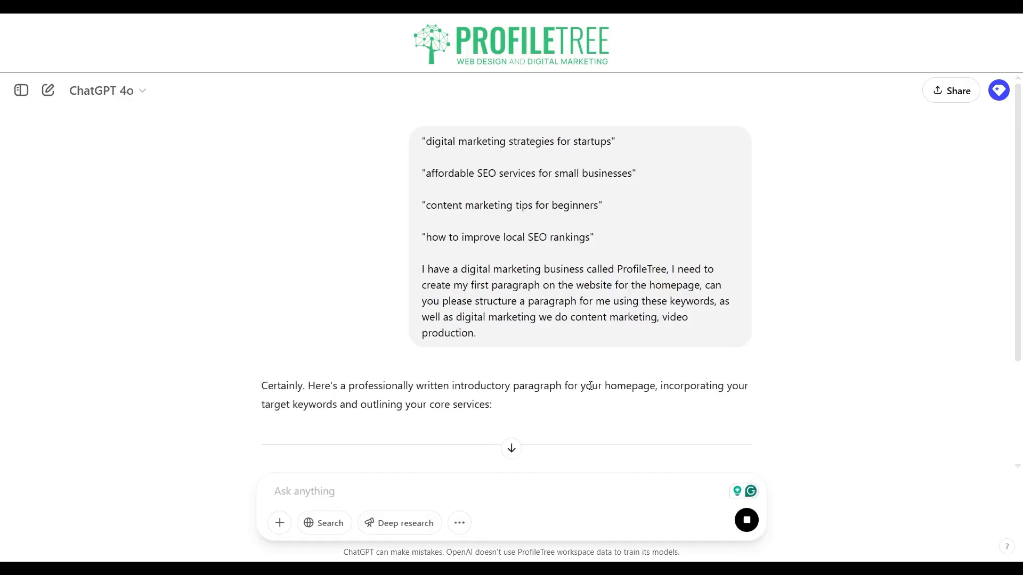
scroll(591, 386, down, 4)
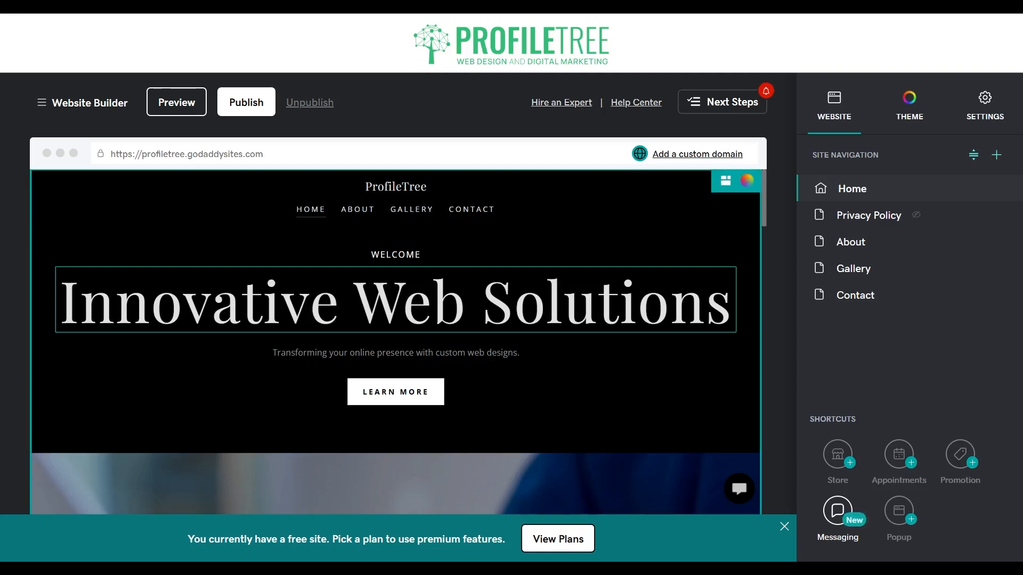
Step: Switch to the GoDaddy Website Builder and look over the ProfileTree homepage from its header to the Who We Are section
scroll(395, 341, down, 10)
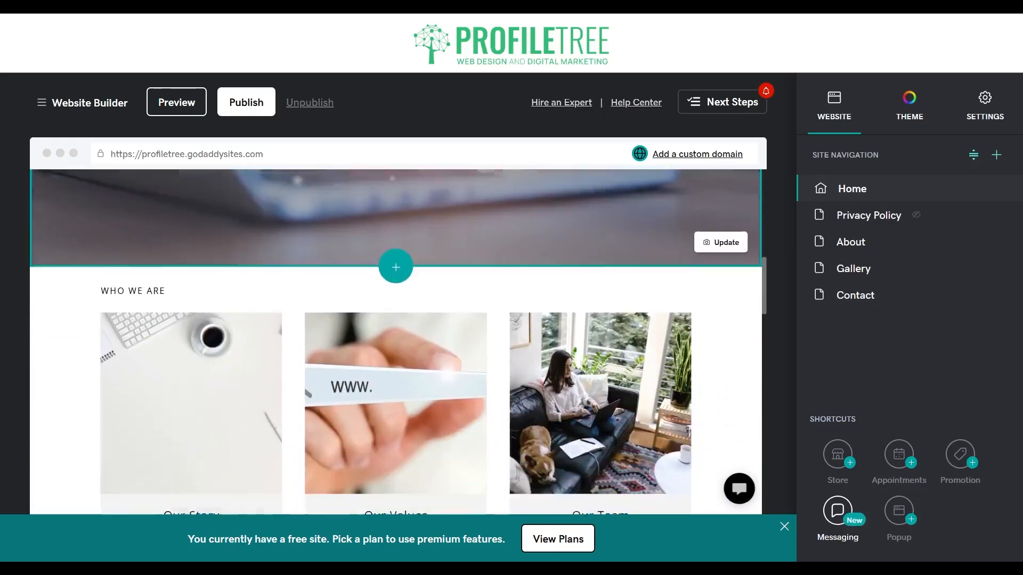
scroll(395, 287, down, 6)
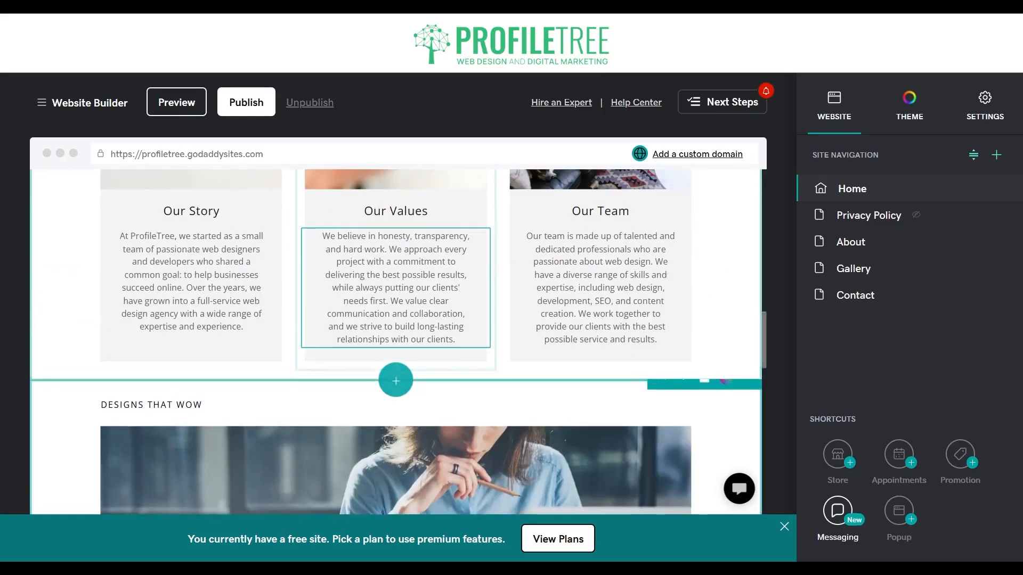
scroll(396, 341, up, 5)
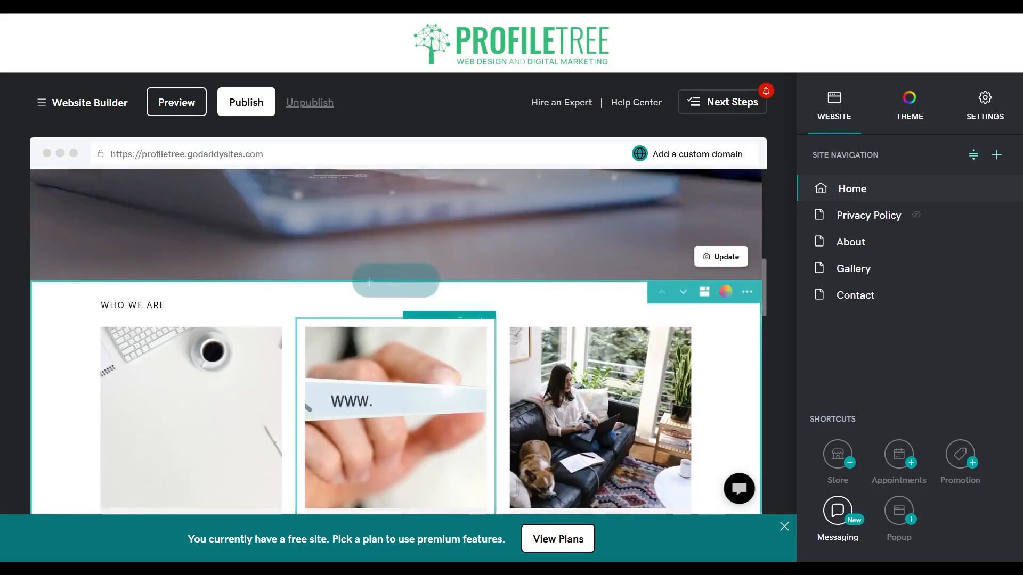
scroll(395, 341, up, 6)
scroll(395, 341, down, 3)
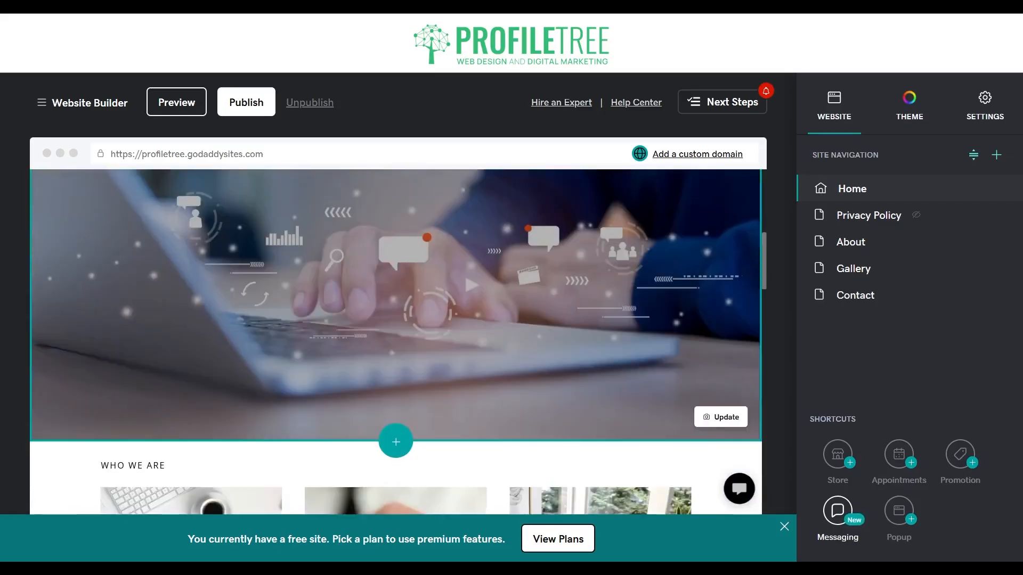
scroll(396, 341, up, 4)
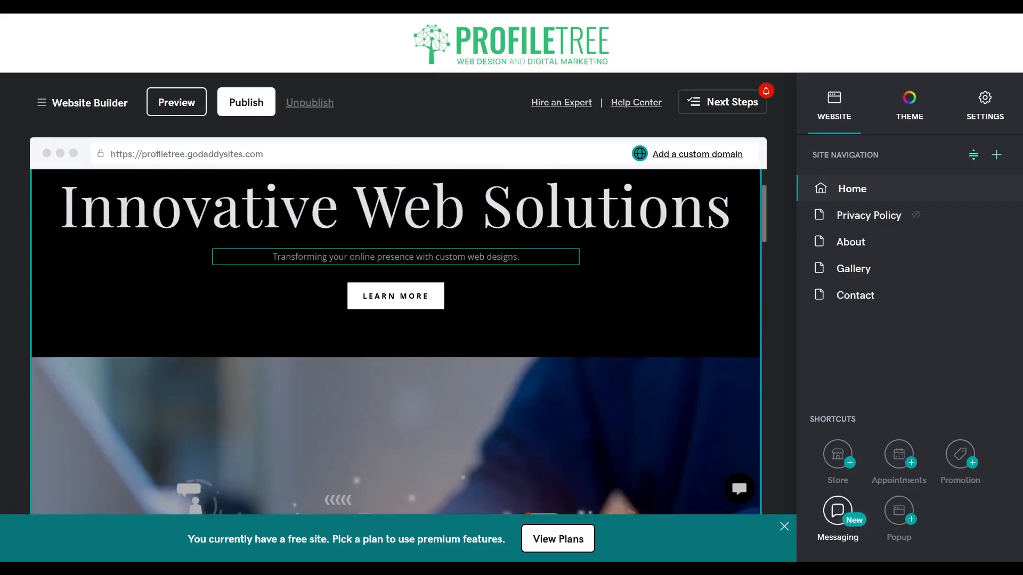
scroll(395, 341, up, 2)
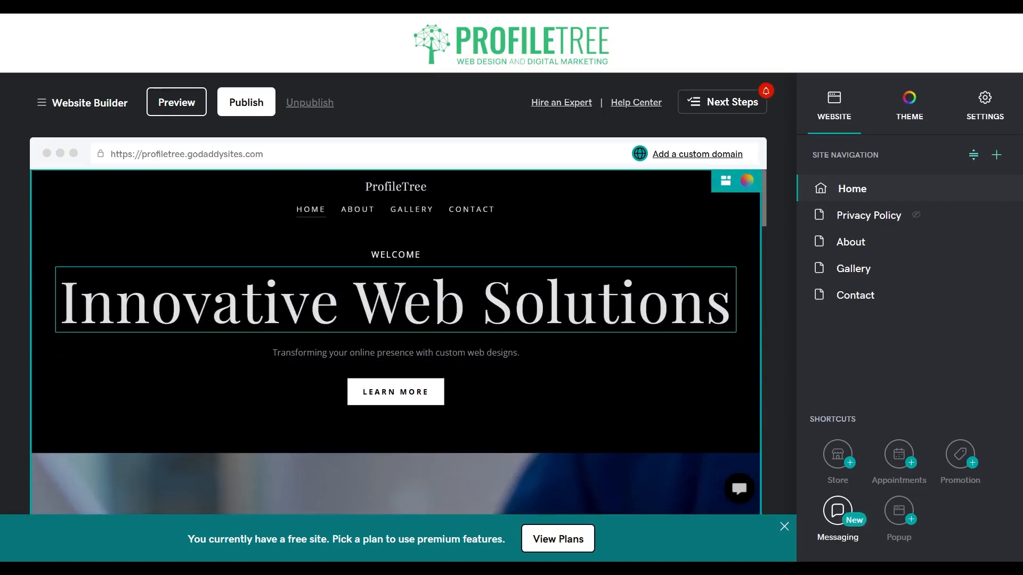
Step: Add a centred, text-only Introduction section between the homepage header image and the Who We Are section
scroll(395, 340, down, 5)
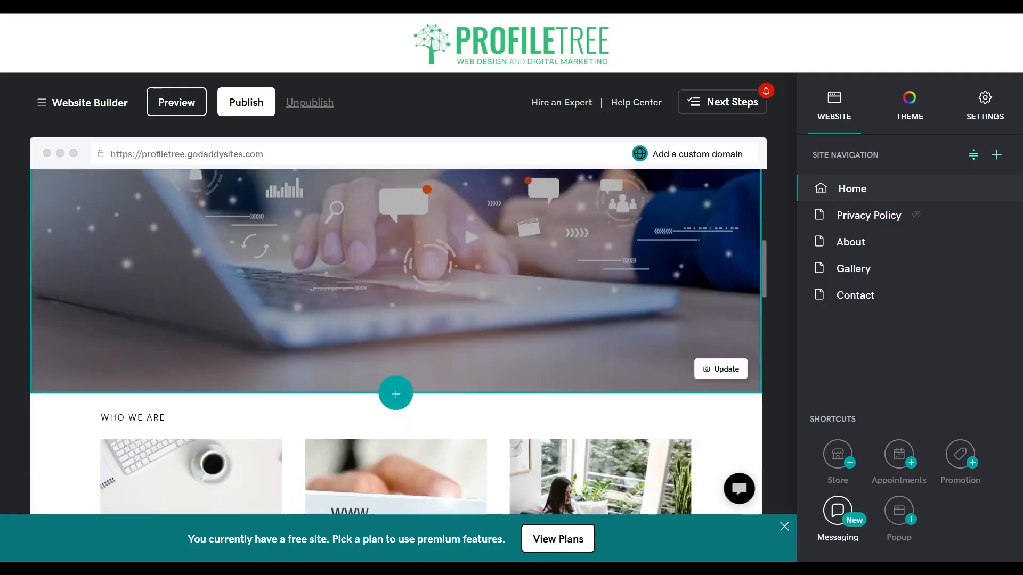
scroll(395, 346, down, 2)
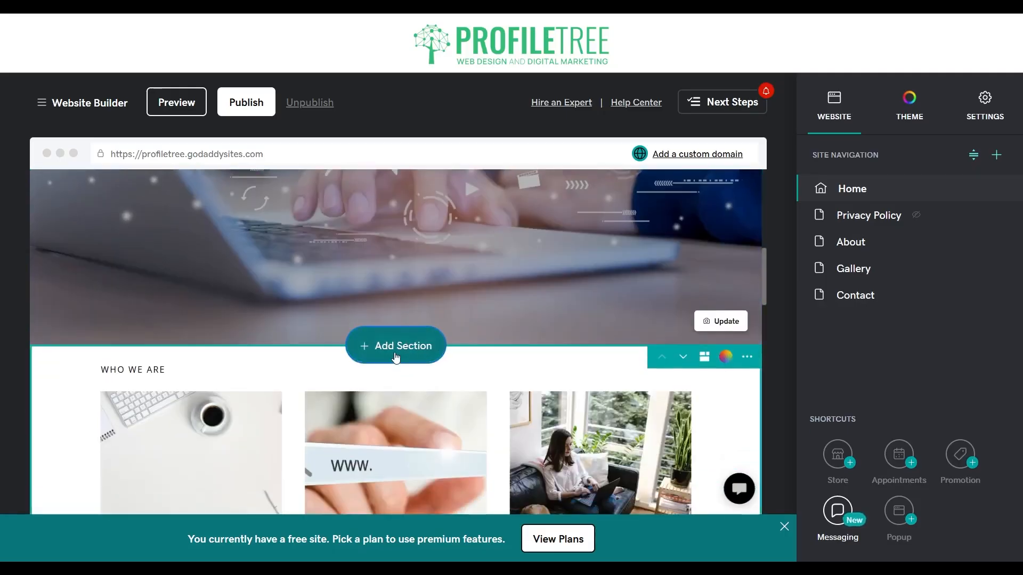
click(395, 355)
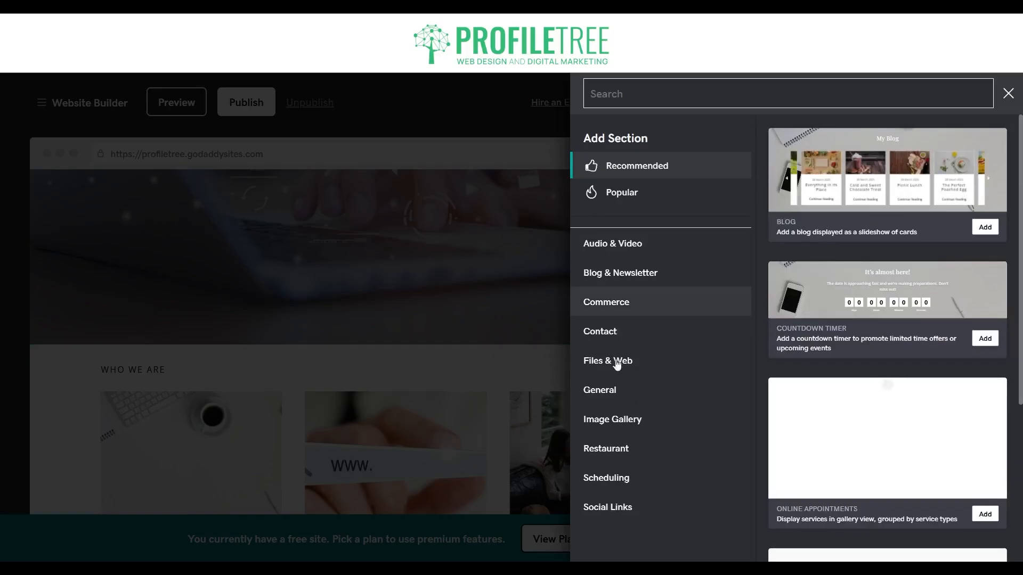
click(610, 397)
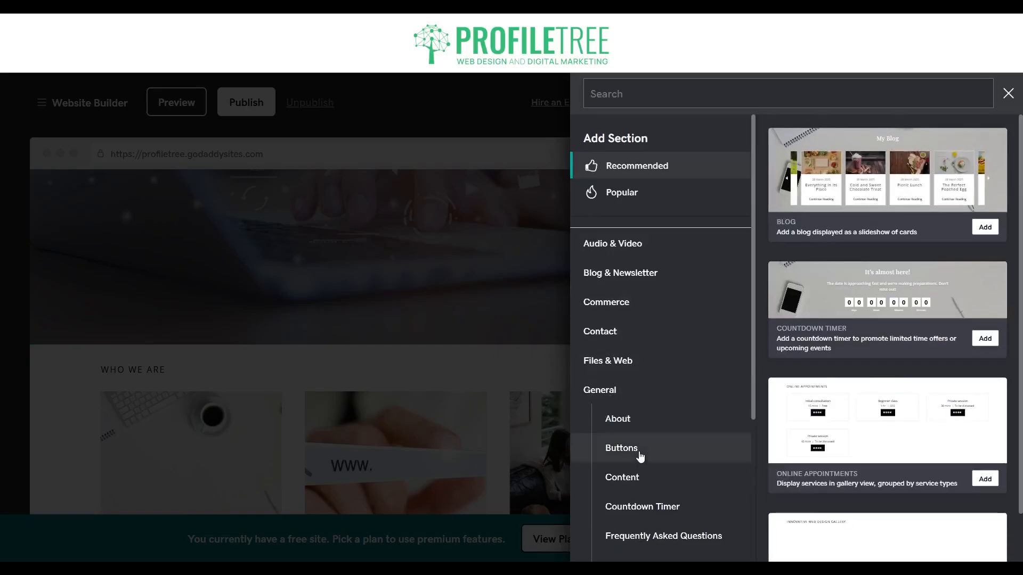
scroll(655, 336, down, 4)
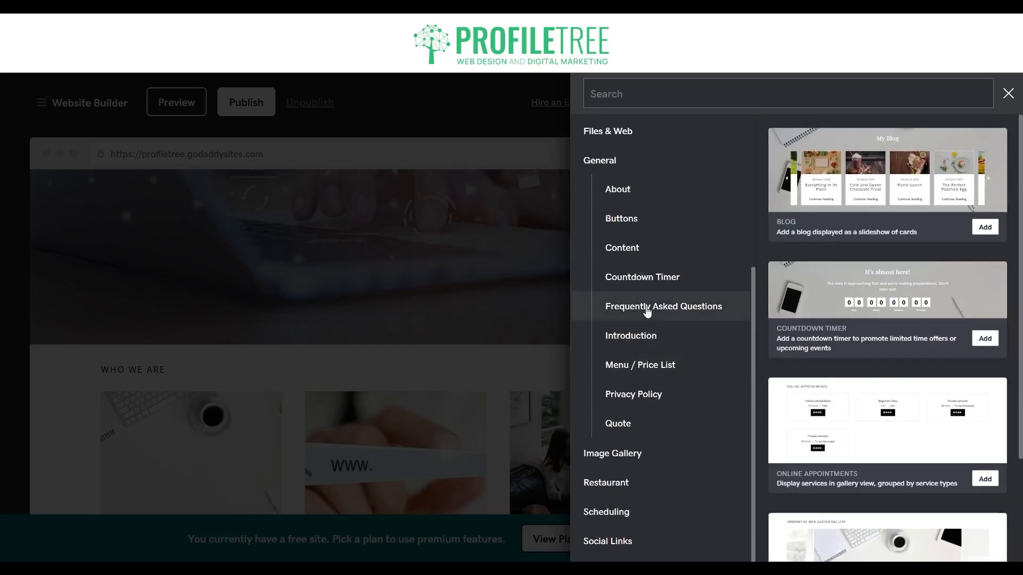
click(650, 335)
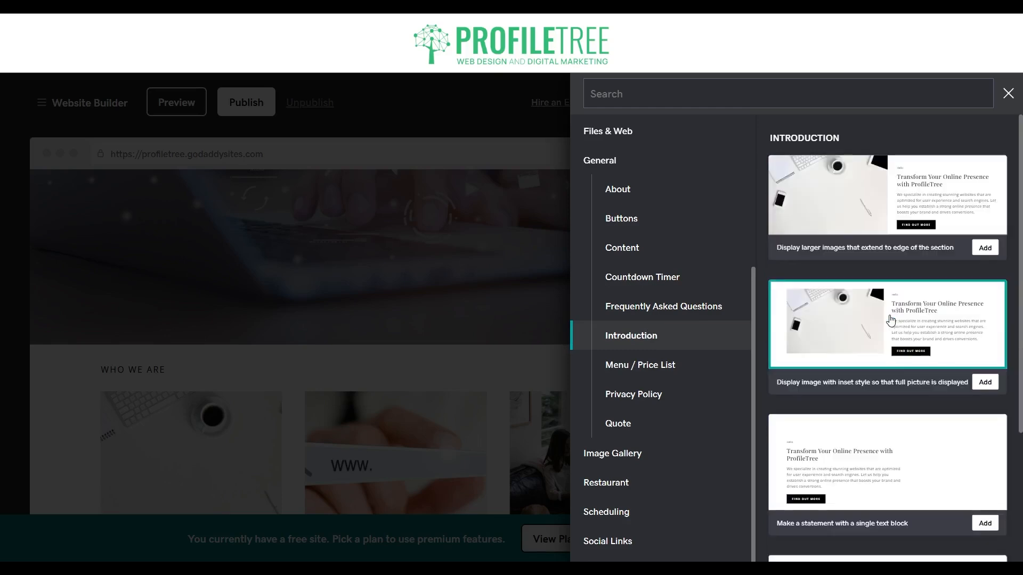
scroll(890, 319, down, 4)
click(887, 400)
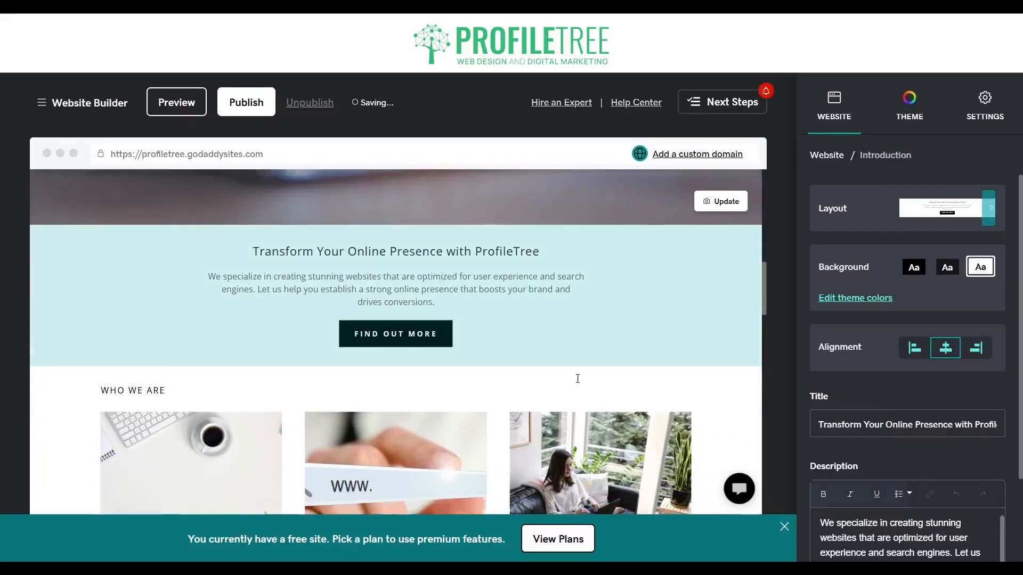
Step: Replace the Introduction section's whole description with the ProfileTree homepage paragraph generated by ChatGPT
scroll(577, 378, down, 1)
click(392, 261)
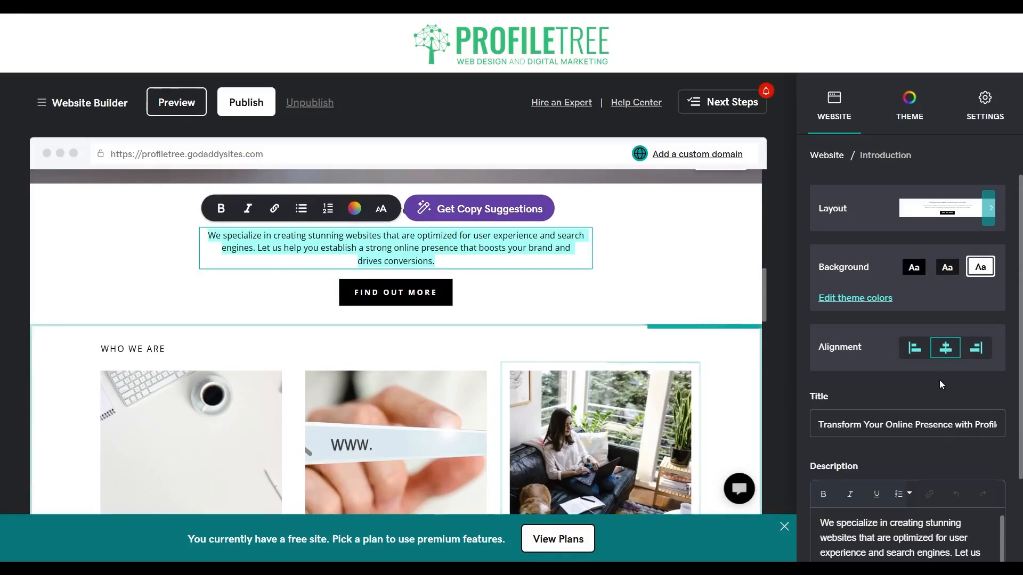
scroll(940, 385, down, 2)
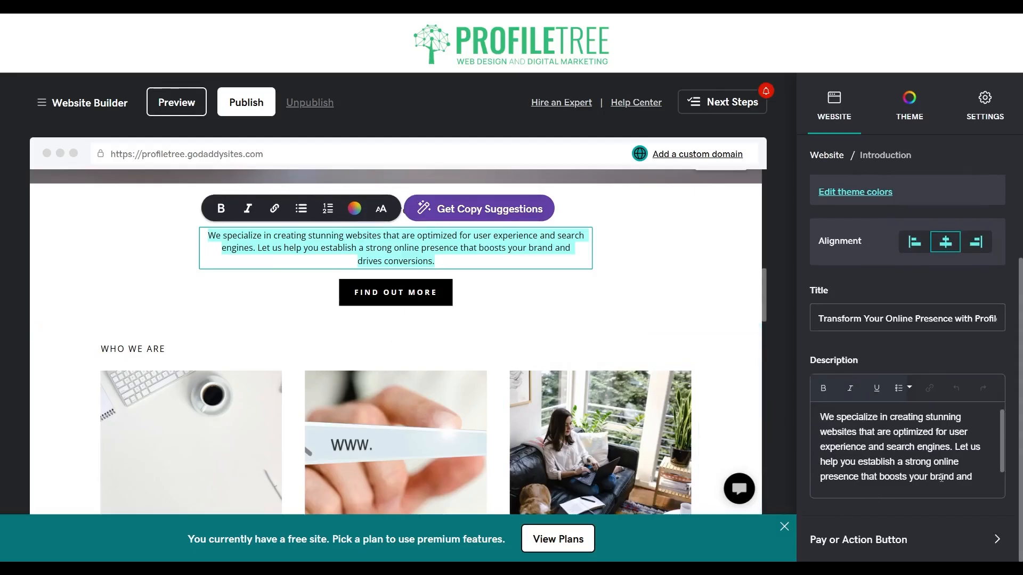
click(924, 450)
key(ctrl+a)
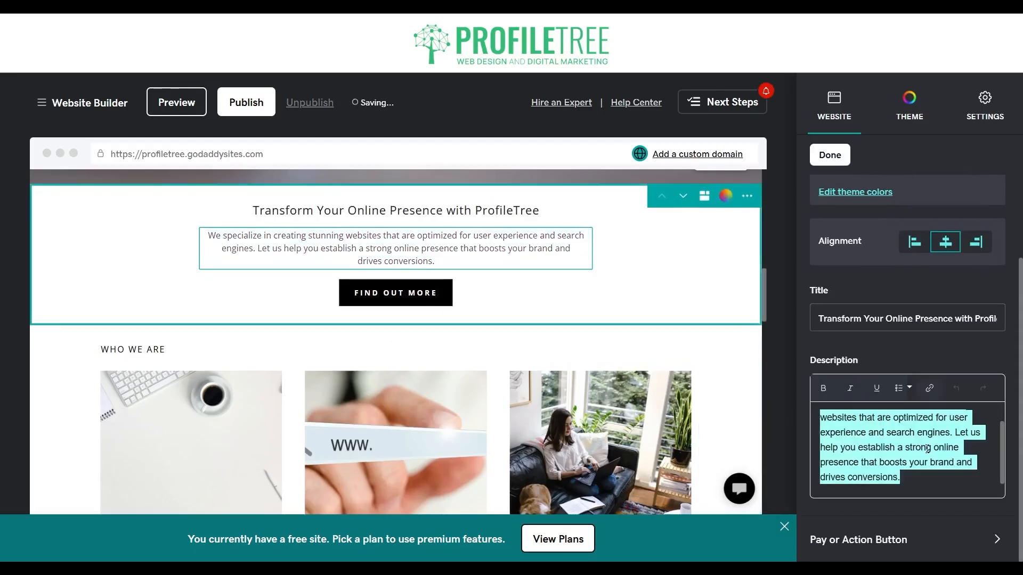
key(ctrl+v)
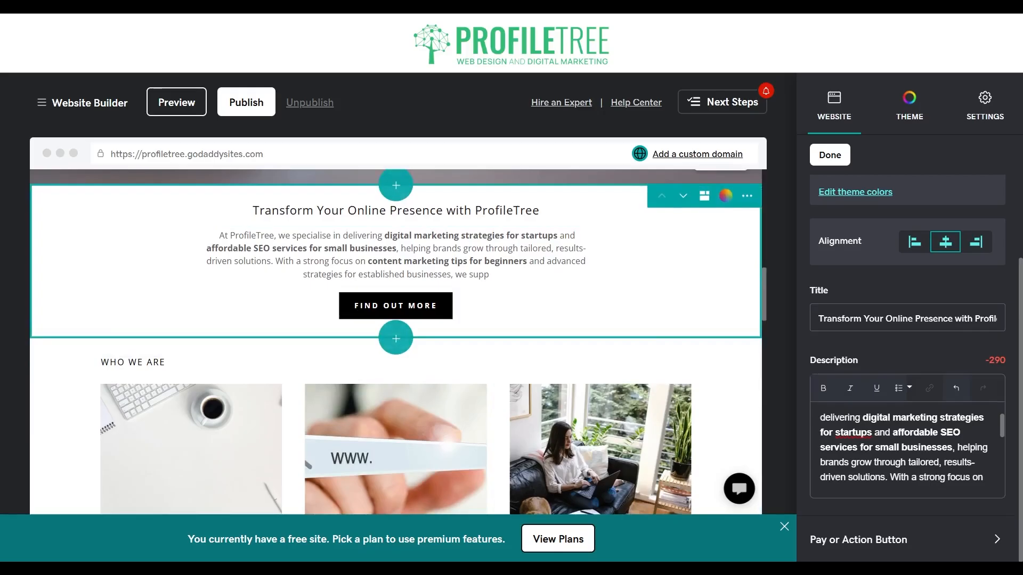
Step: Review the Our Story, Our Values and Our Team texts in the Who We Are section
scroll(395, 277, down, 2)
scroll(395, 277, down, 4)
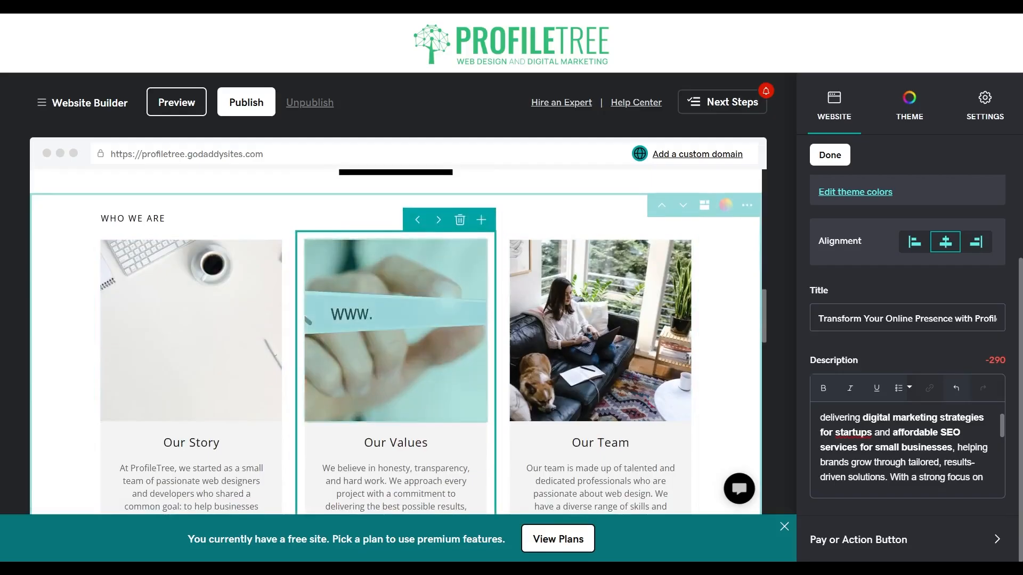
scroll(395, 320, down, 3)
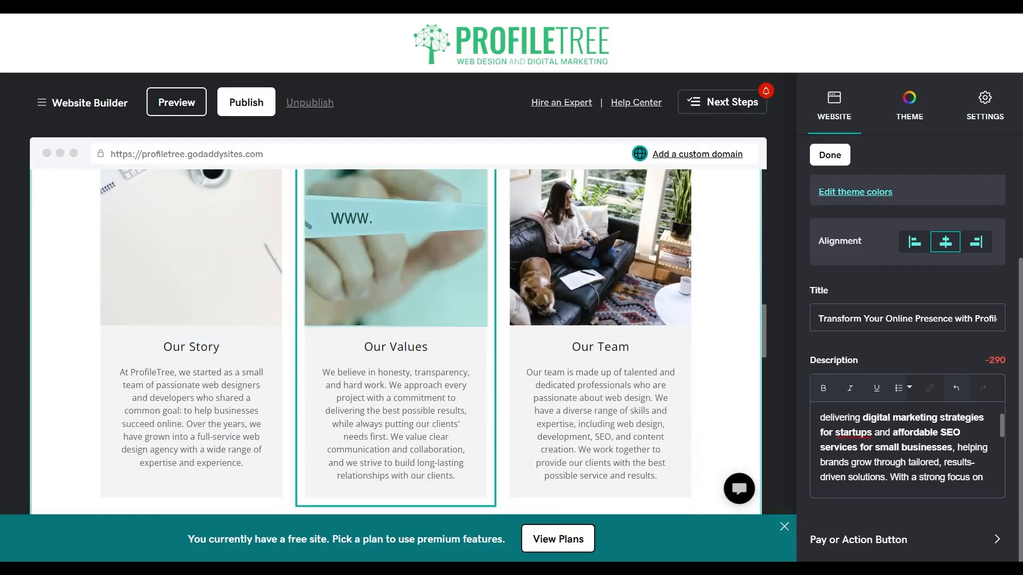
scroll(395, 341, down, 2)
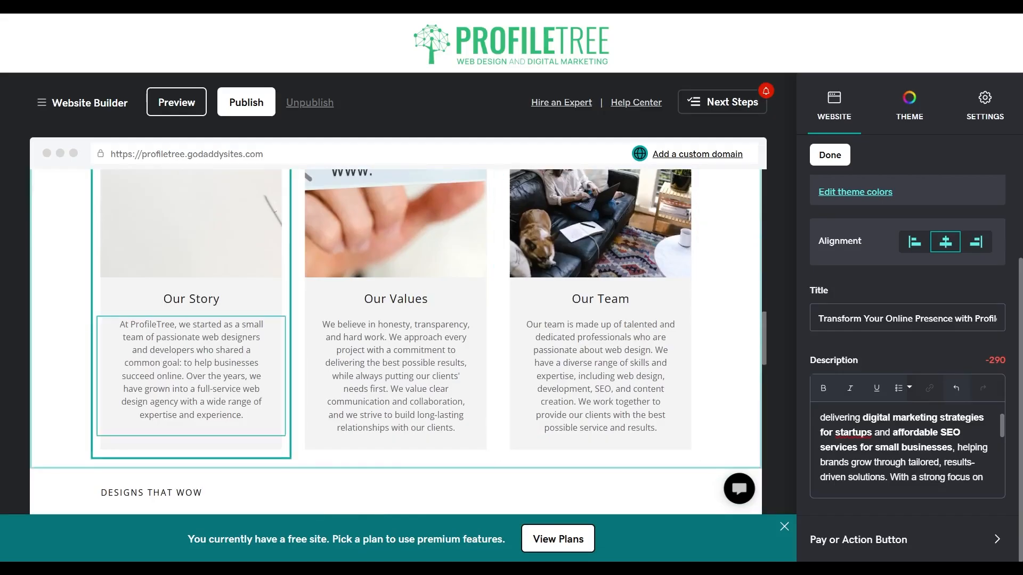
Step: Open the Who We Are section's settings and examine its layout, background, alignment and section group options
scroll(395, 341, up, 2)
scroll(395, 349, up, 1)
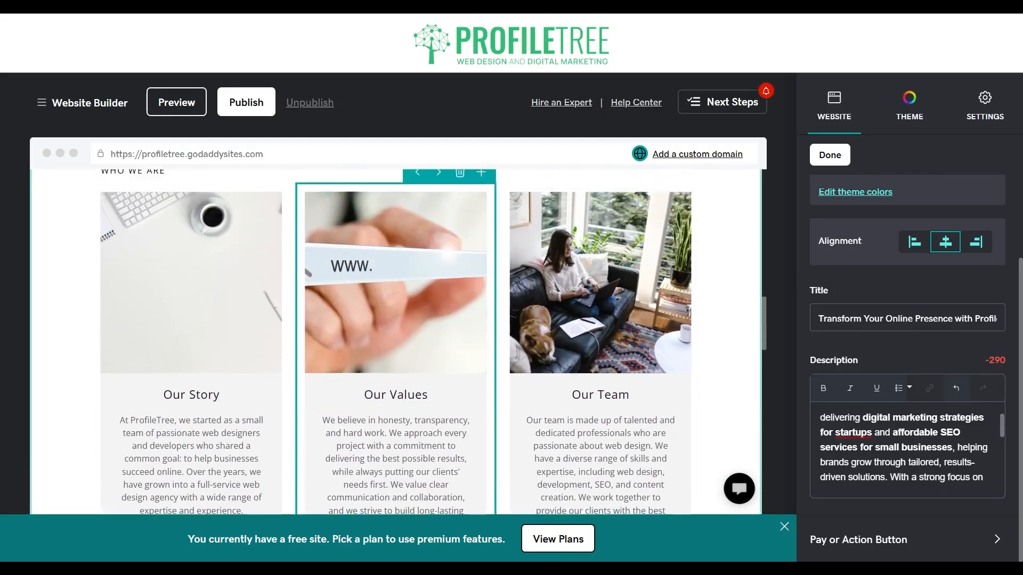
scroll(395, 350, down, 2)
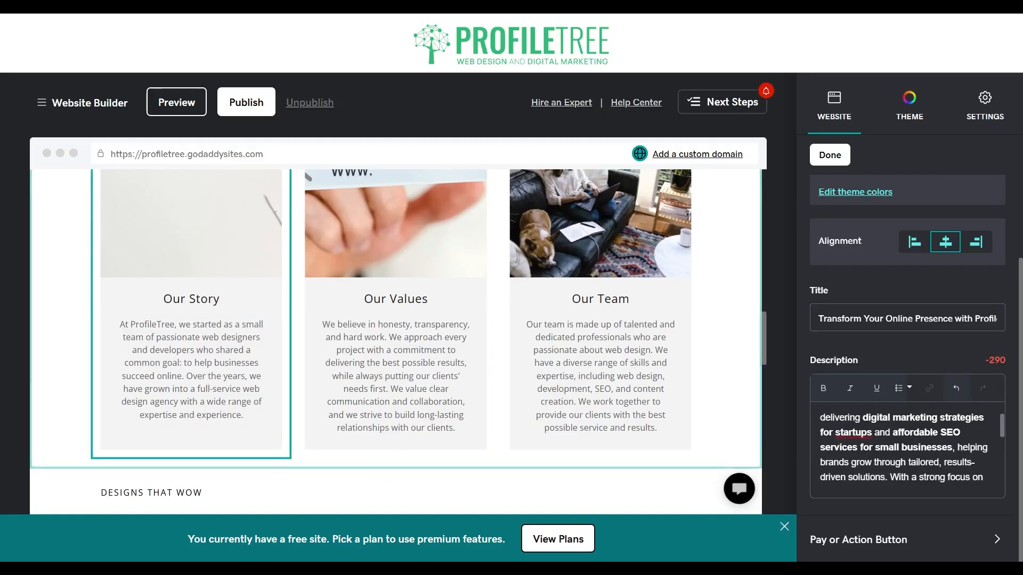
click(296, 366)
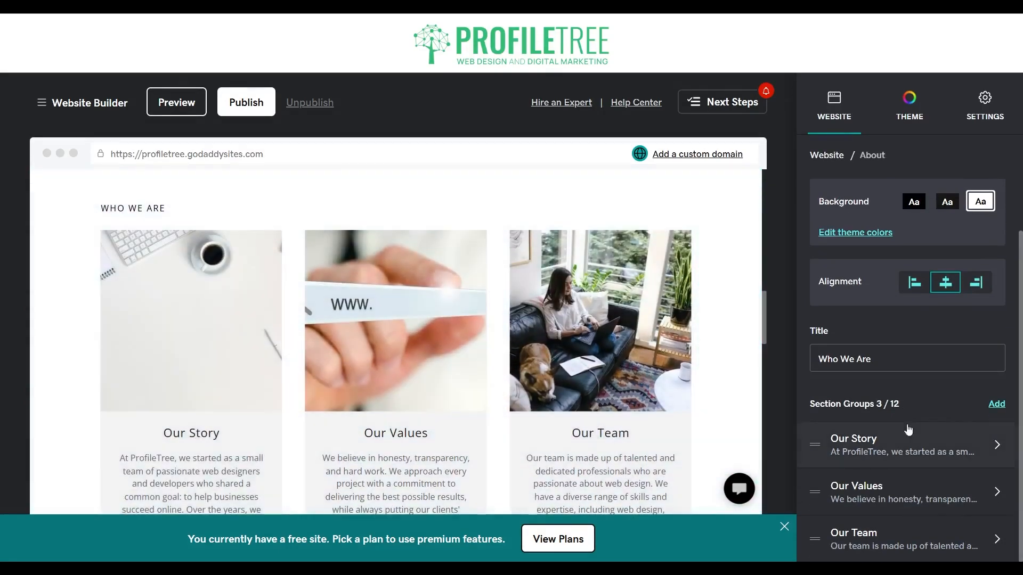
scroll(931, 452, up, 2)
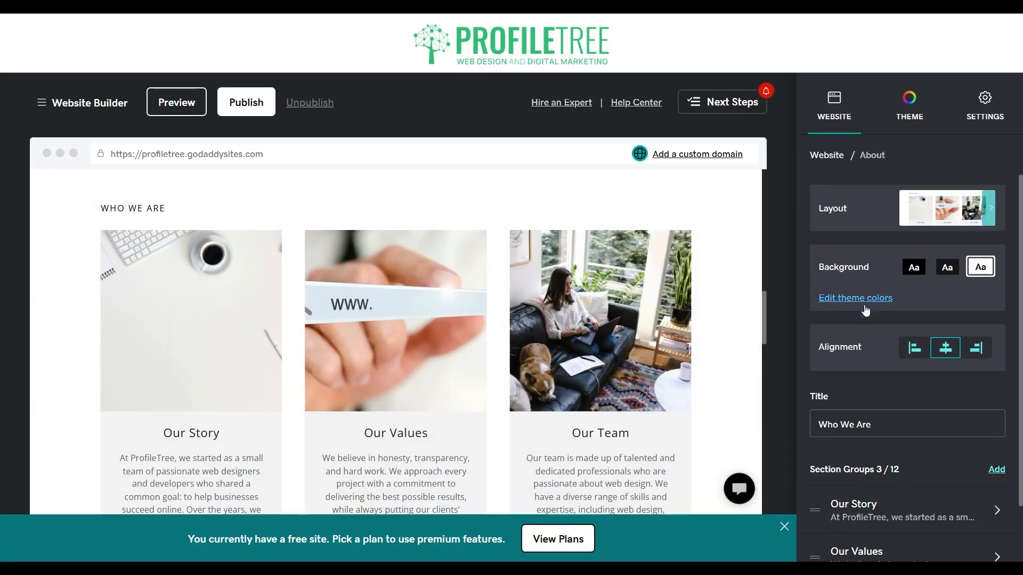
scroll(932, 453, down, 2)
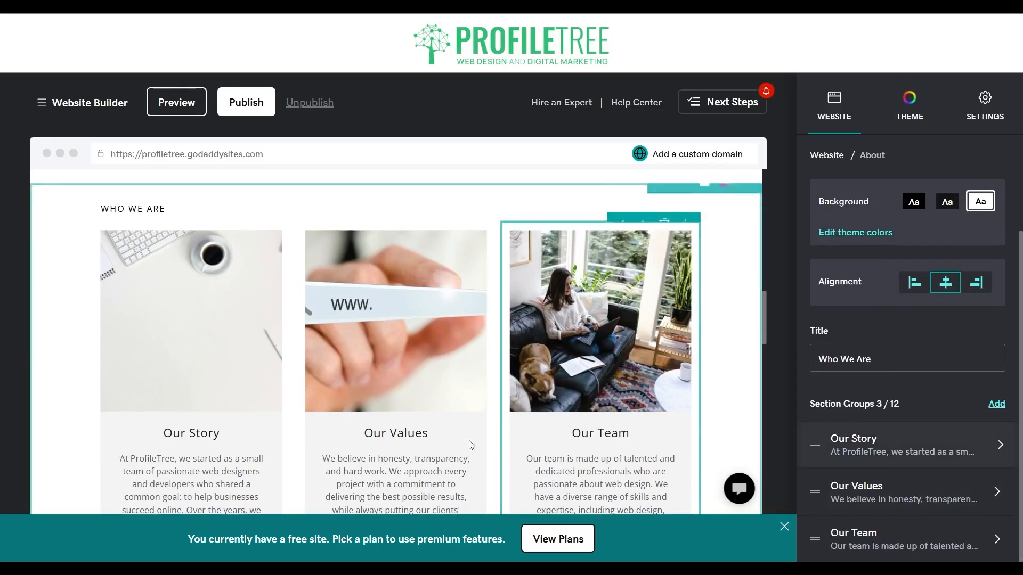
Step: Add an Introduction section in the header or promotional message layout between the Who We Are and Designs That Wow sections
scroll(400, 394, down, 3)
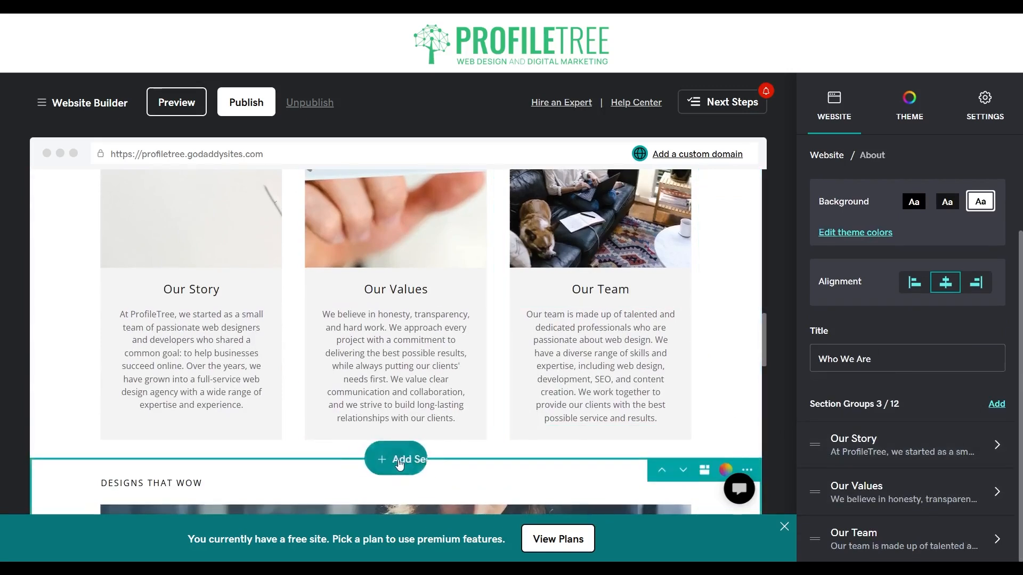
click(403, 461)
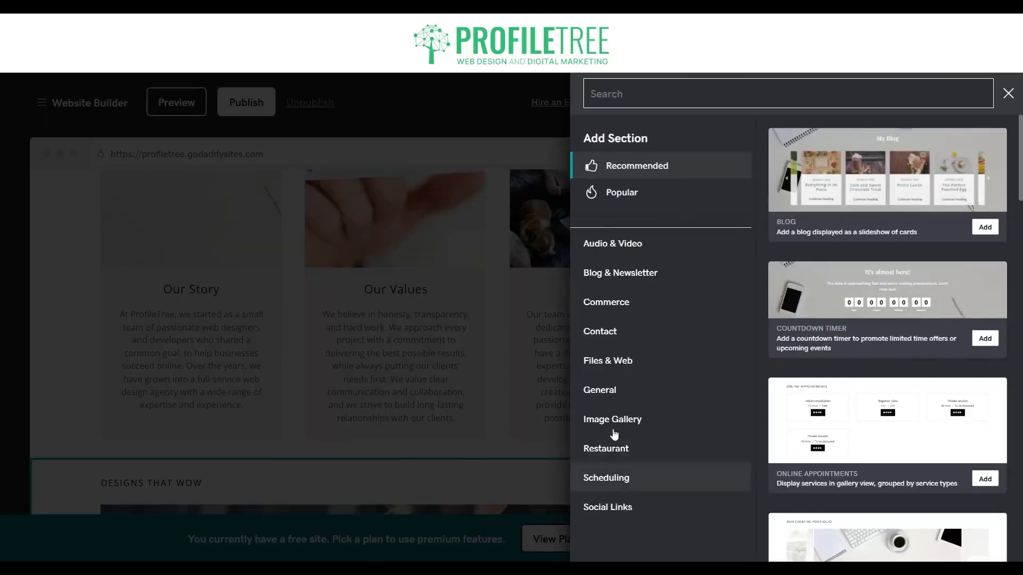
click(607, 394)
scroll(732, 401, down, 4)
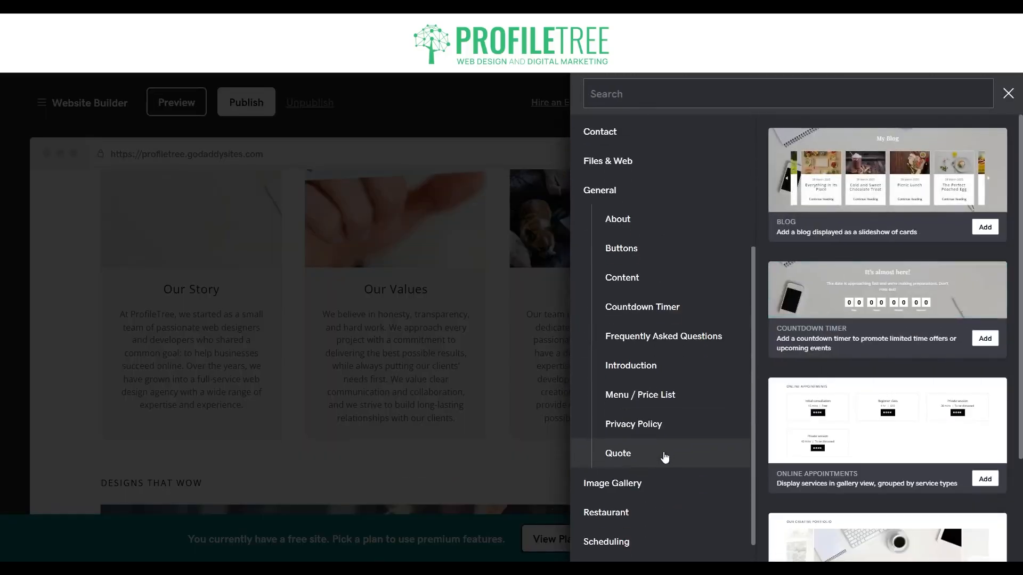
click(618, 248)
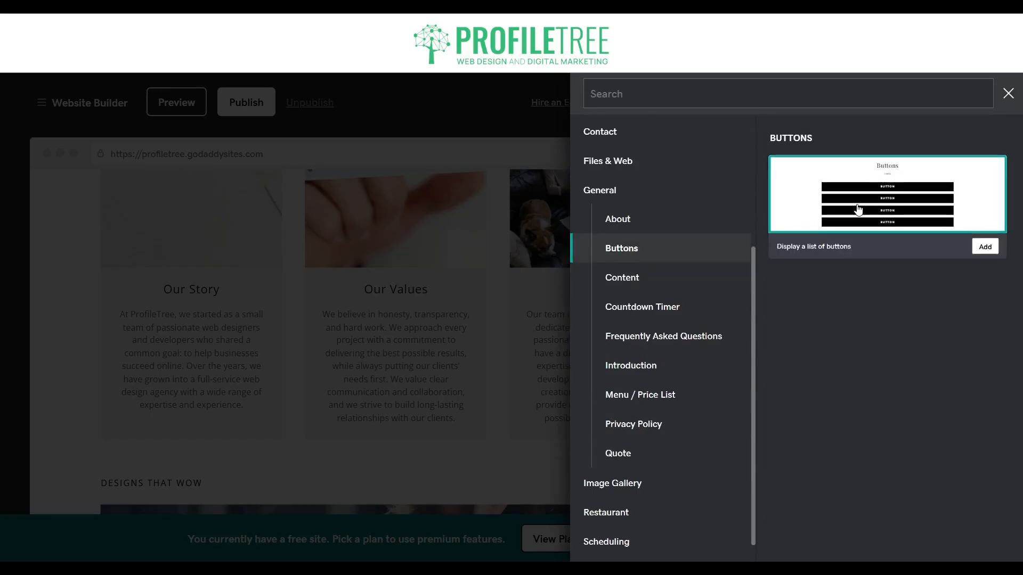
click(627, 367)
scroll(857, 373, down, 3)
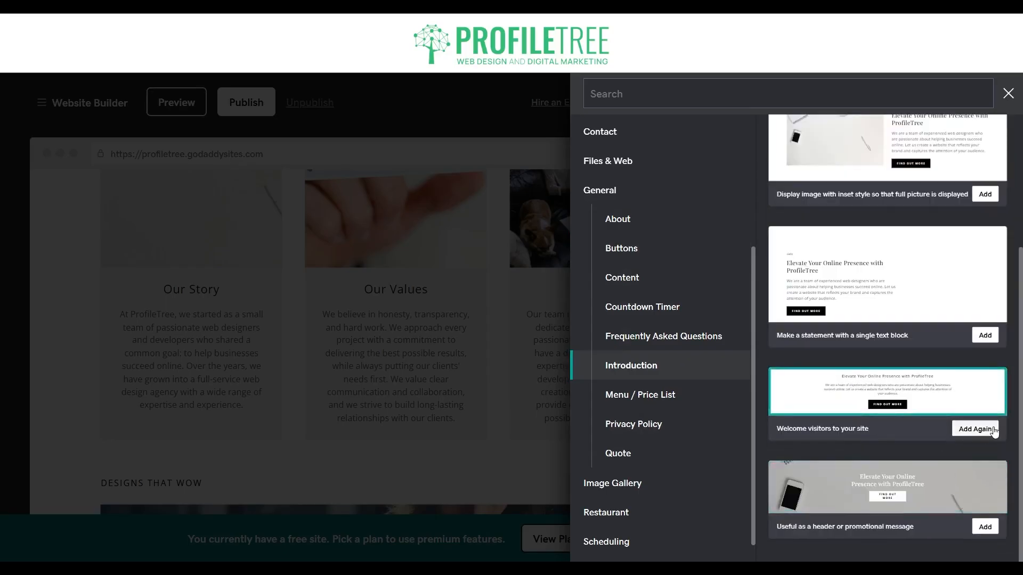
click(989, 527)
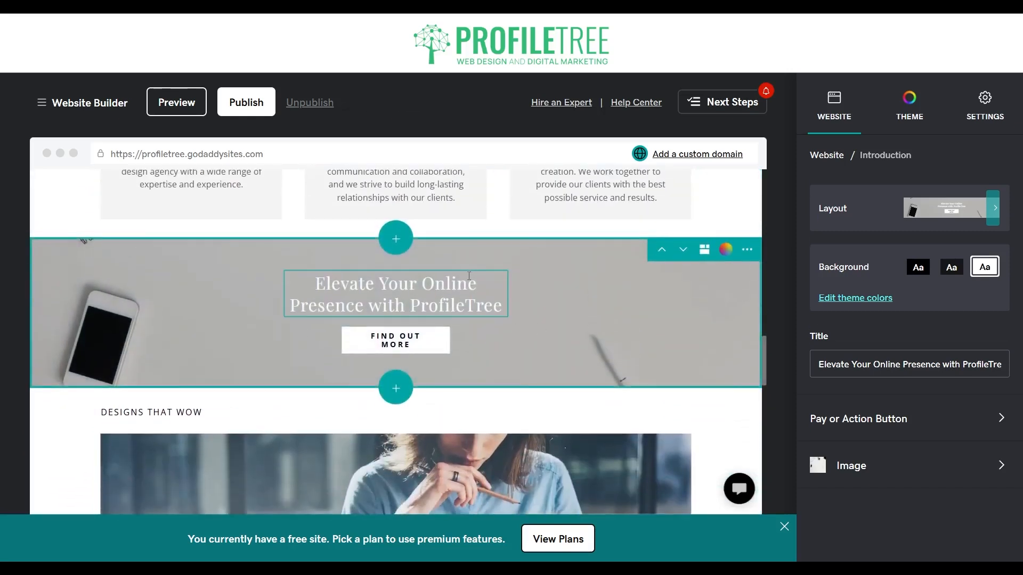
Step: Delete the title text of the new promotional banner section, keeping its action button
click(476, 293)
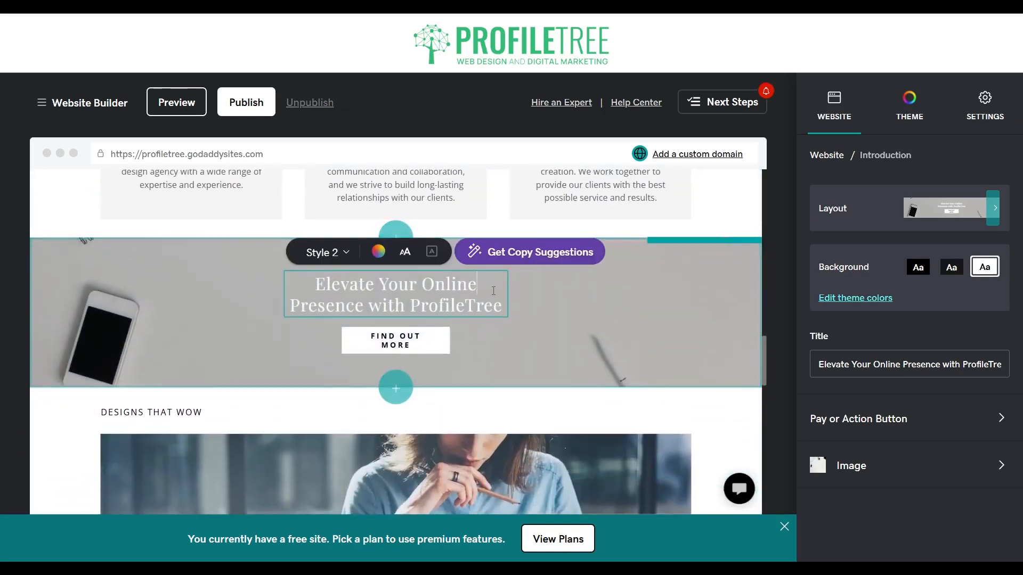
triple_click(854, 364)
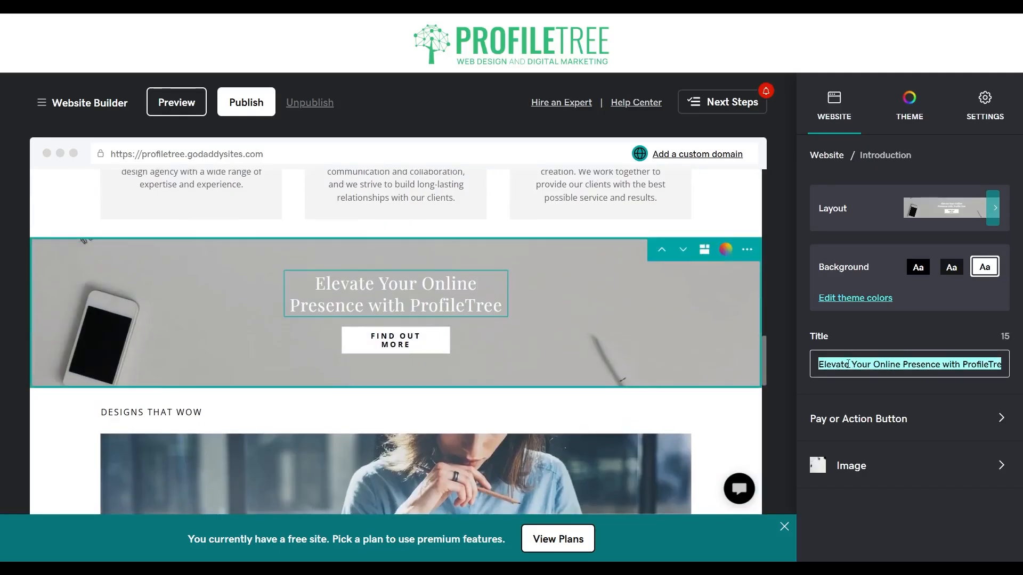
key(BackSpace)
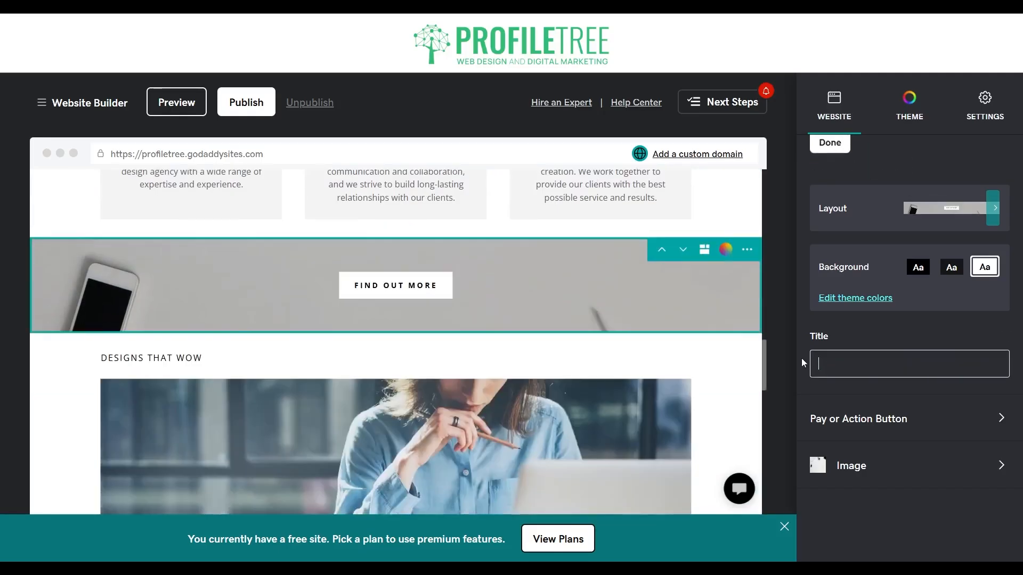
click(496, 347)
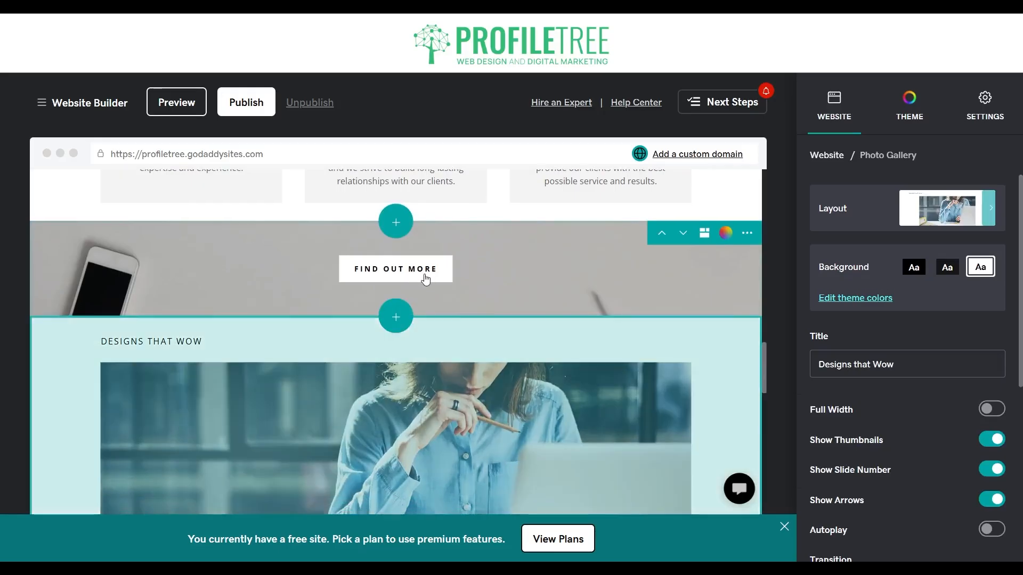
Step: Link the promotional banner's Find Out More button to the top of the About page
scroll(421, 315, up, 5)
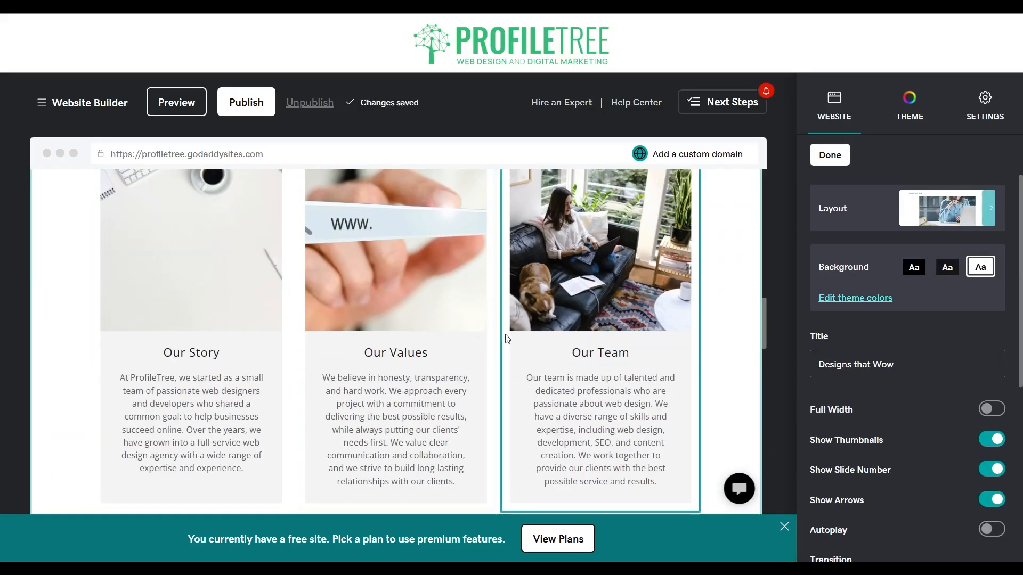
scroll(479, 346, down, 3)
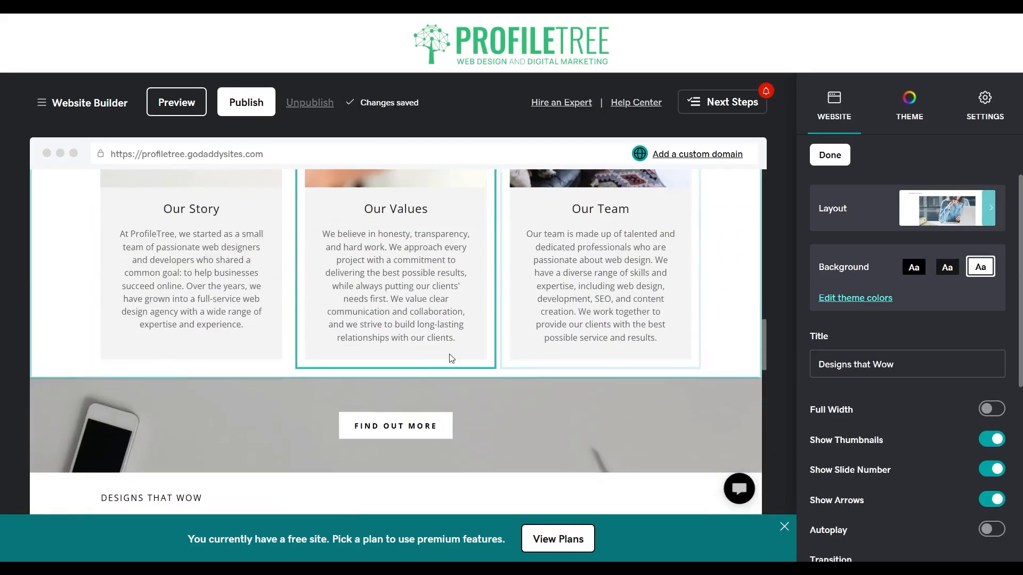
click(450, 434)
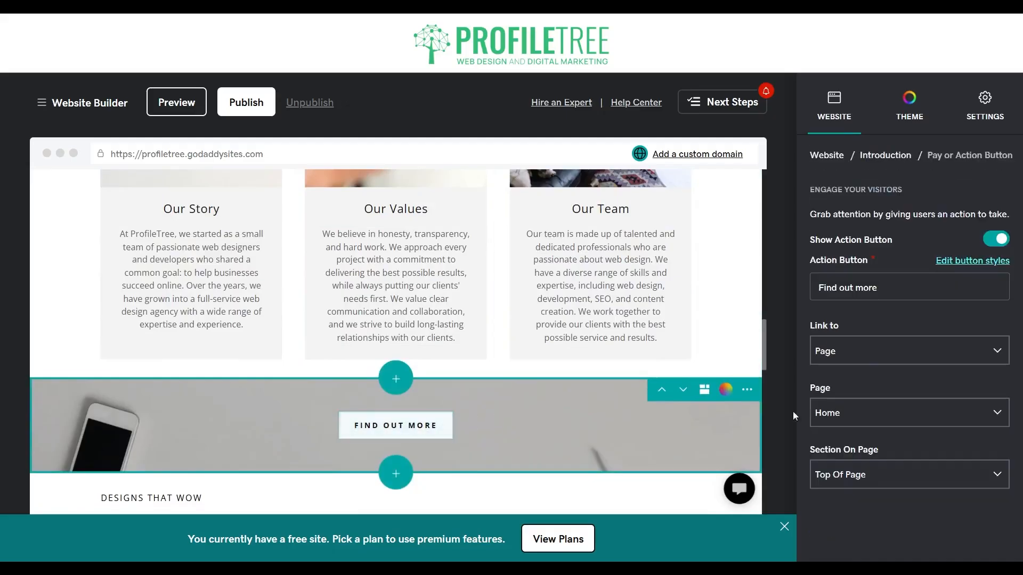
click(893, 350)
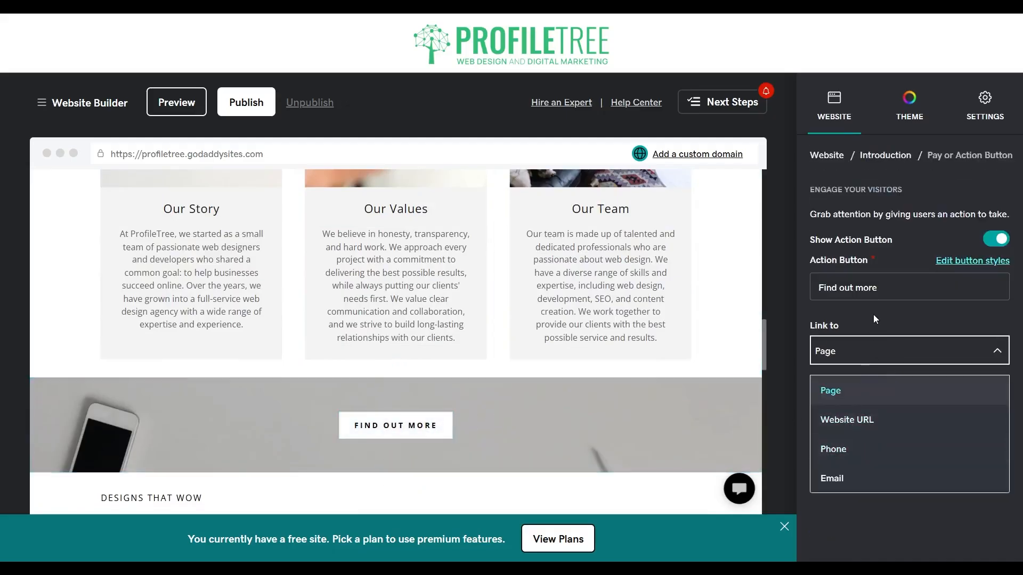
click(863, 395)
click(835, 414)
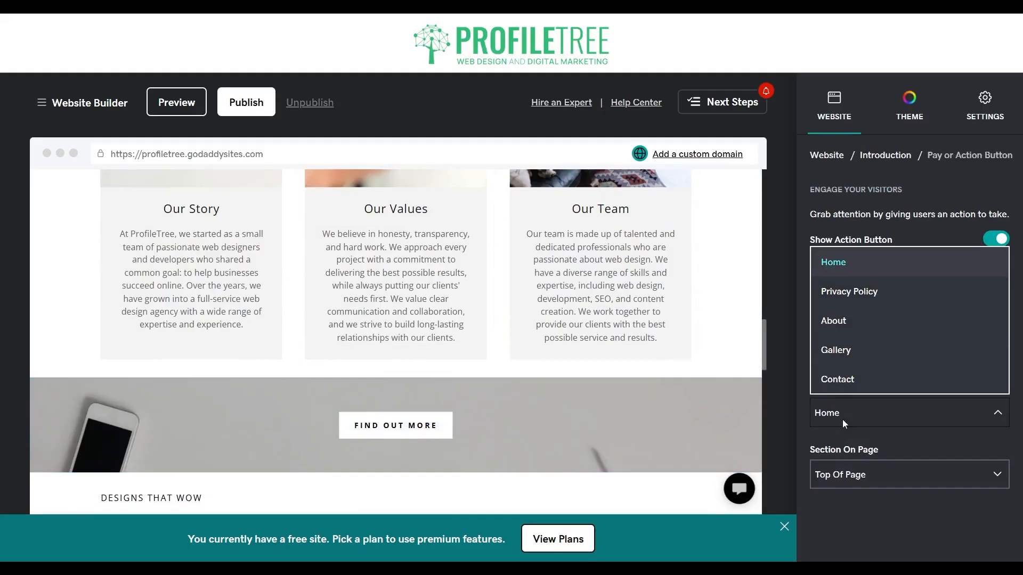
click(850, 330)
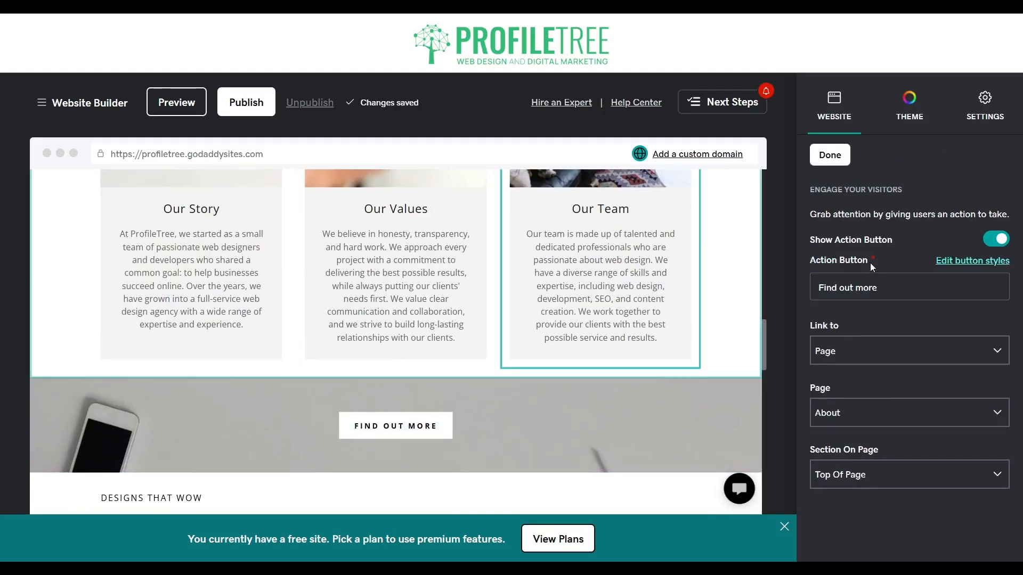
click(838, 160)
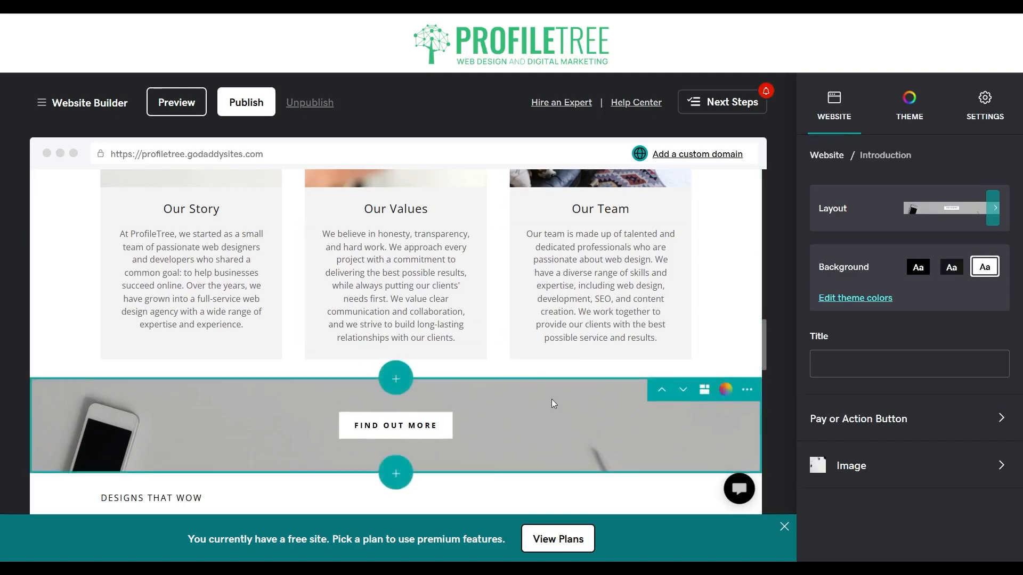
Step: Examine the promotional banner's layout options and its image settings, including the image description field and its note
click(915, 214)
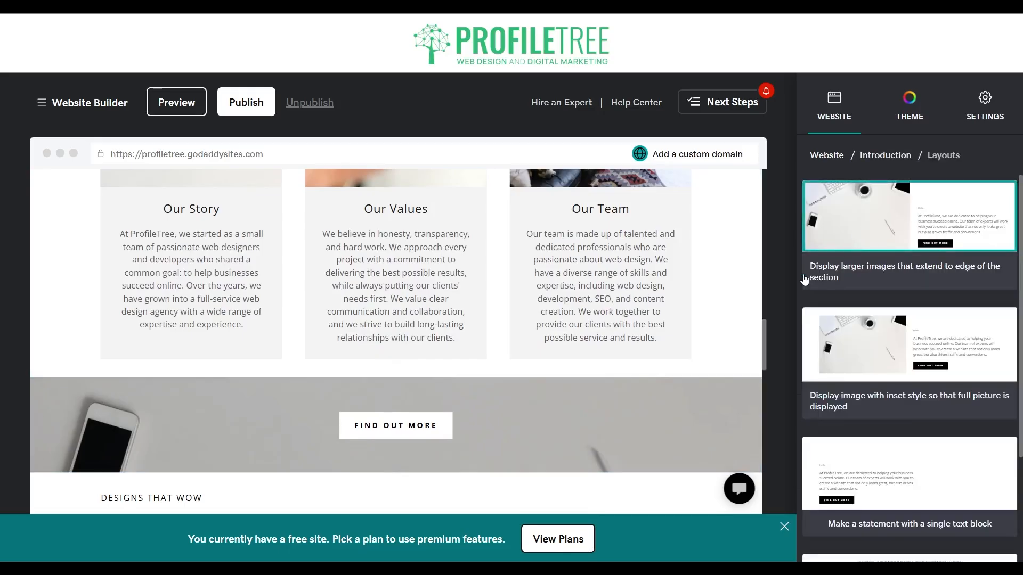
scroll(916, 242, down, 2)
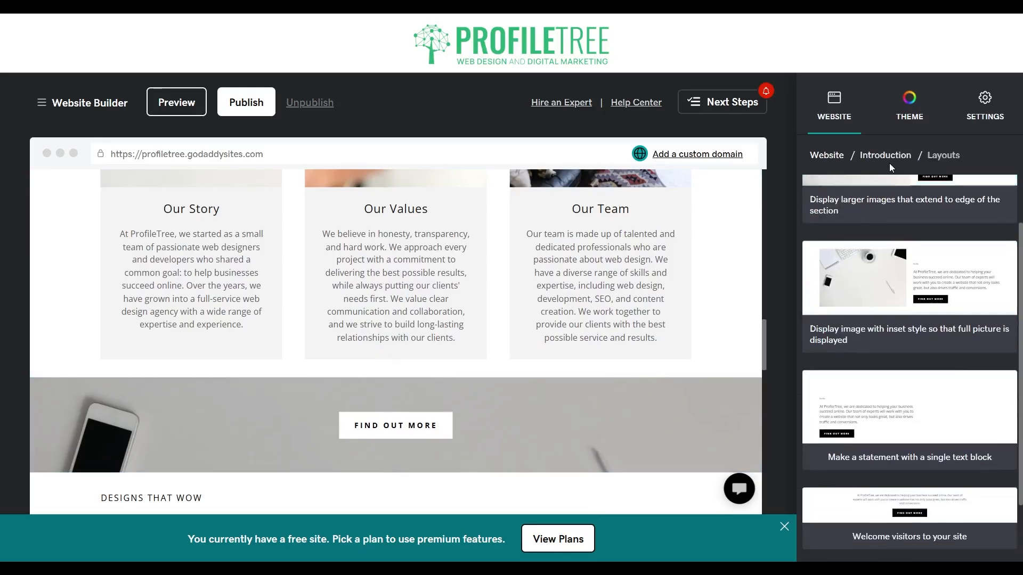
scroll(916, 243, down, 1)
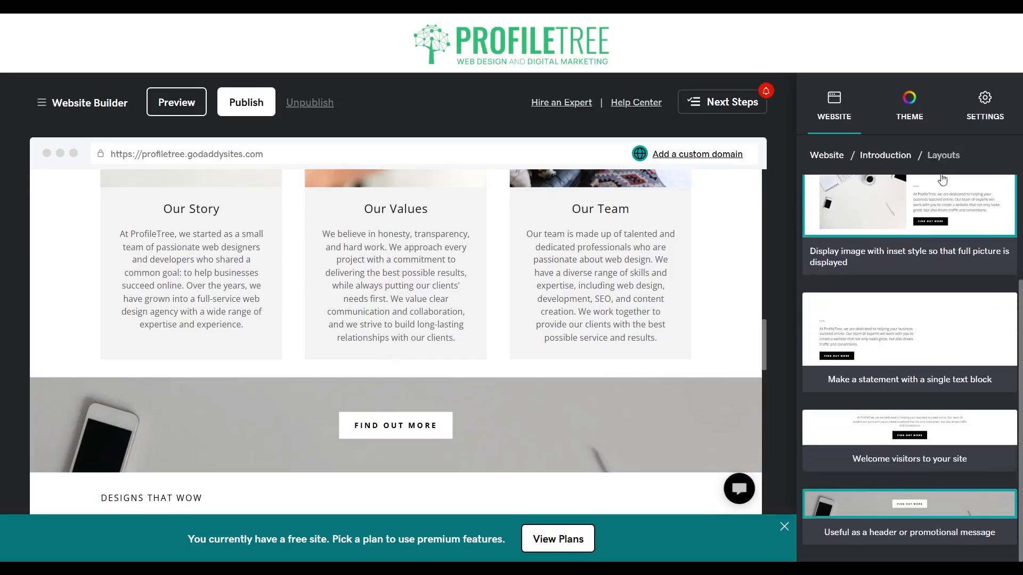
click(831, 155)
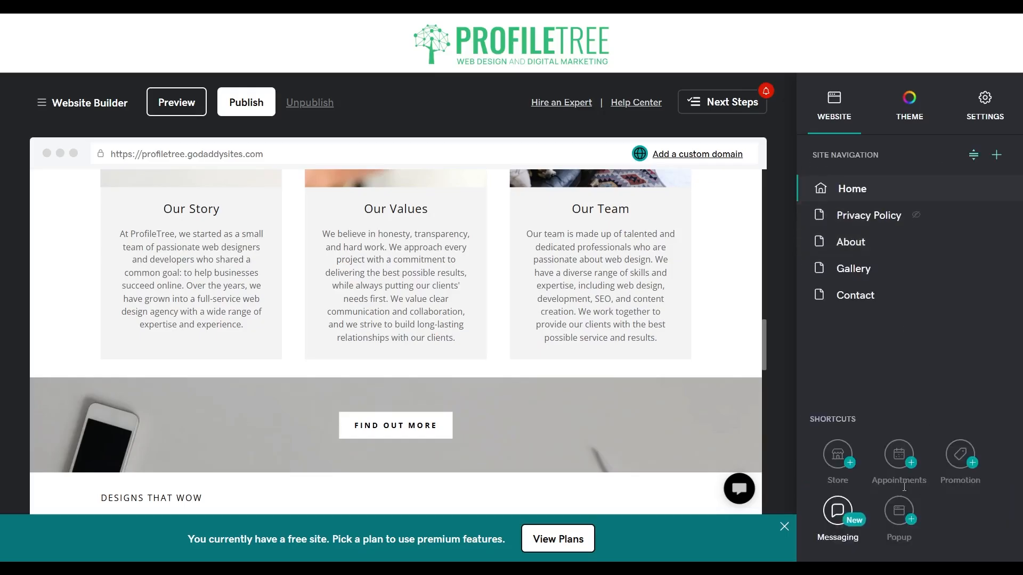
click(698, 432)
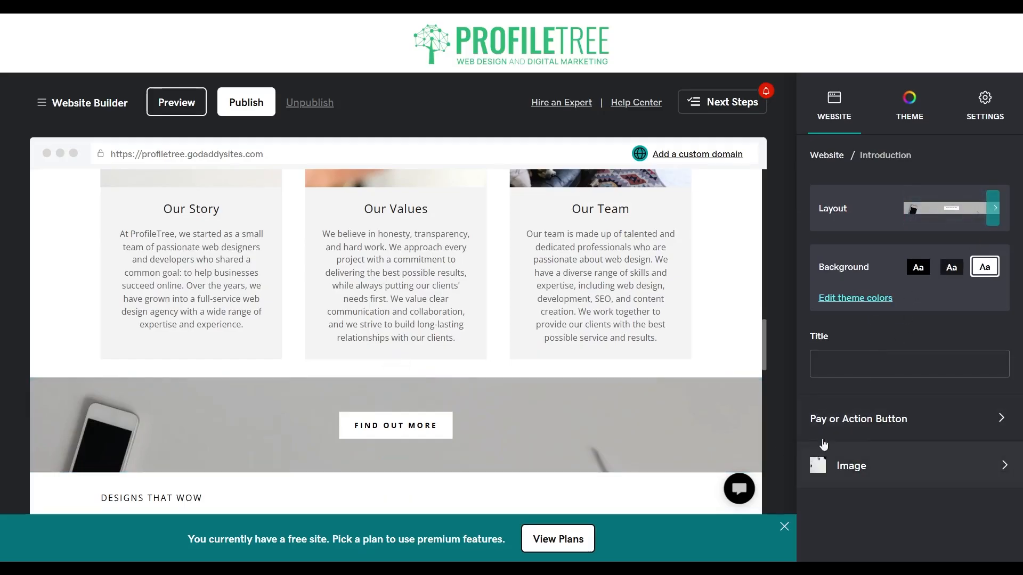
click(910, 467)
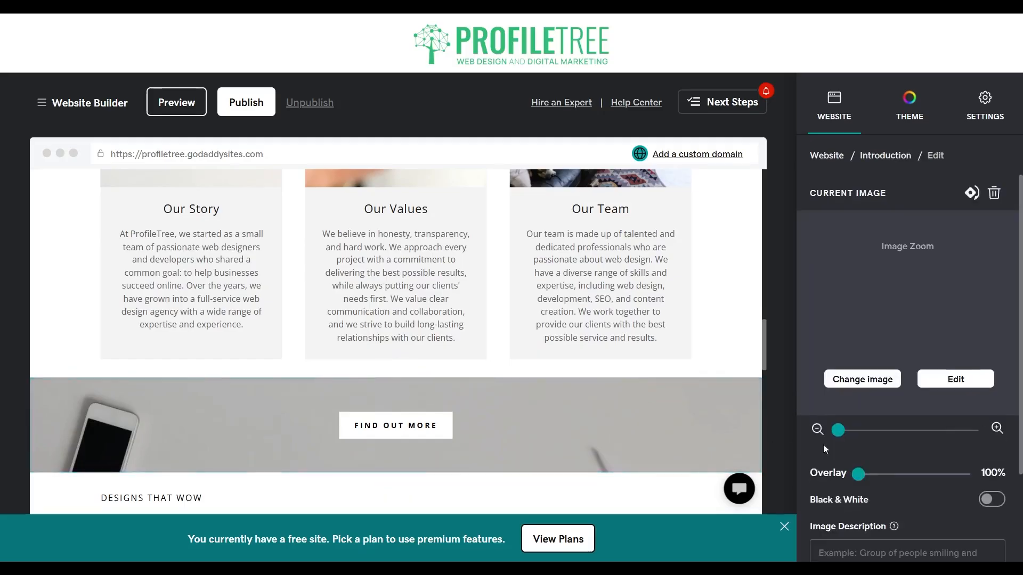
scroll(868, 322, down, 2)
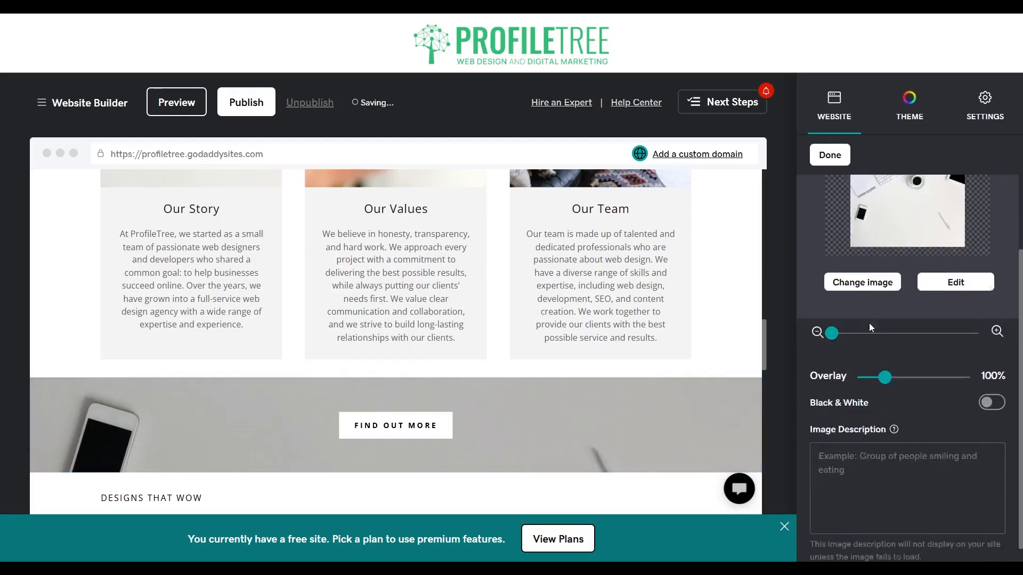
click(879, 454)
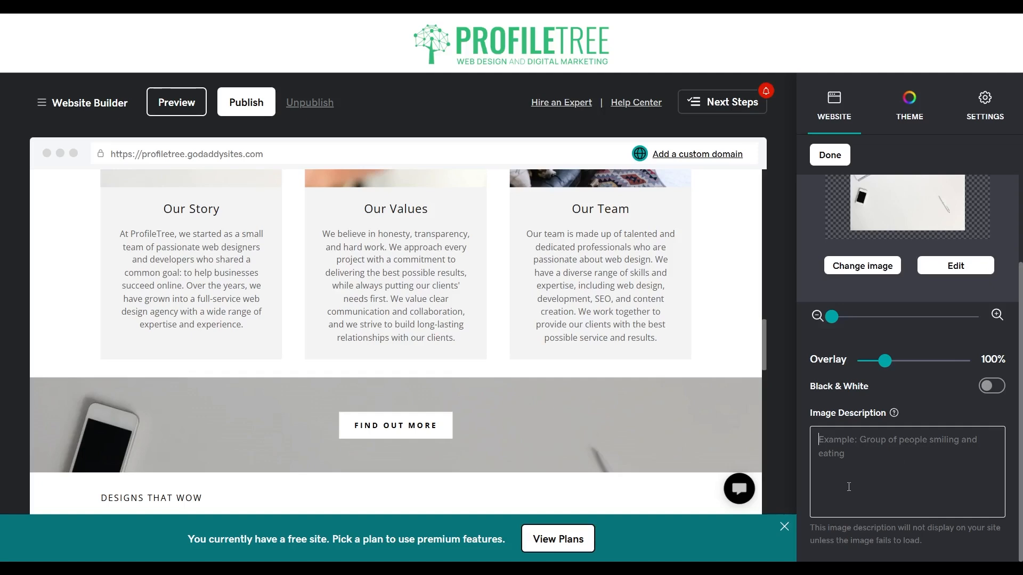
drag(927, 541, 811, 532)
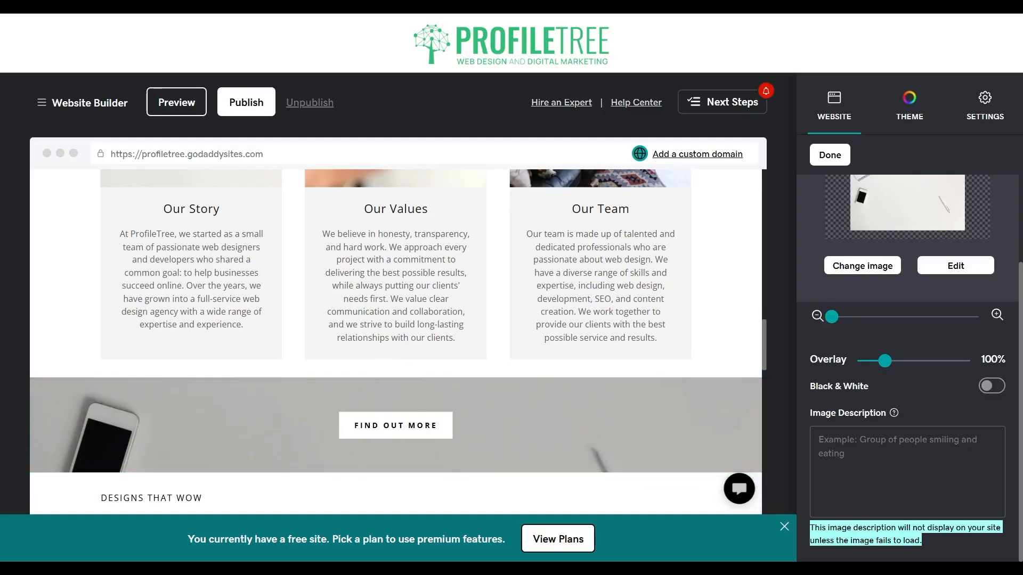
click(852, 450)
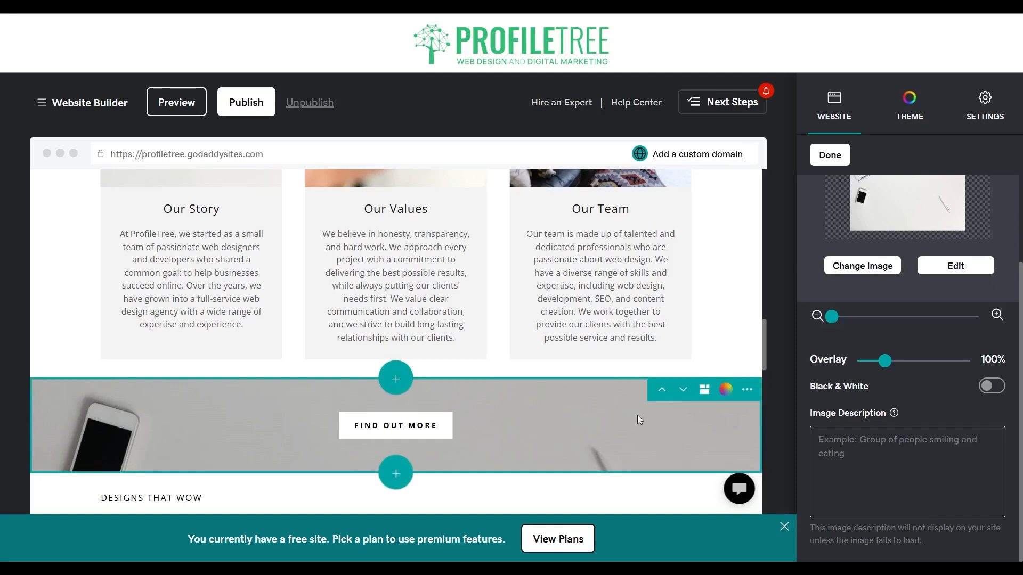
Step: Change the promotional banner's action button text to "Learn More"
scroll(498, 391, down, 4)
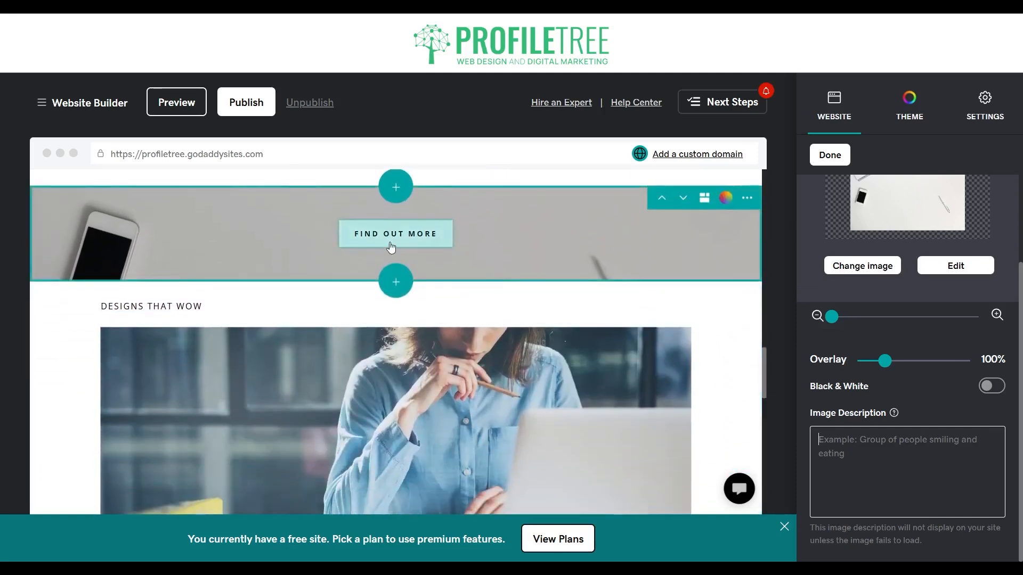
click(431, 243)
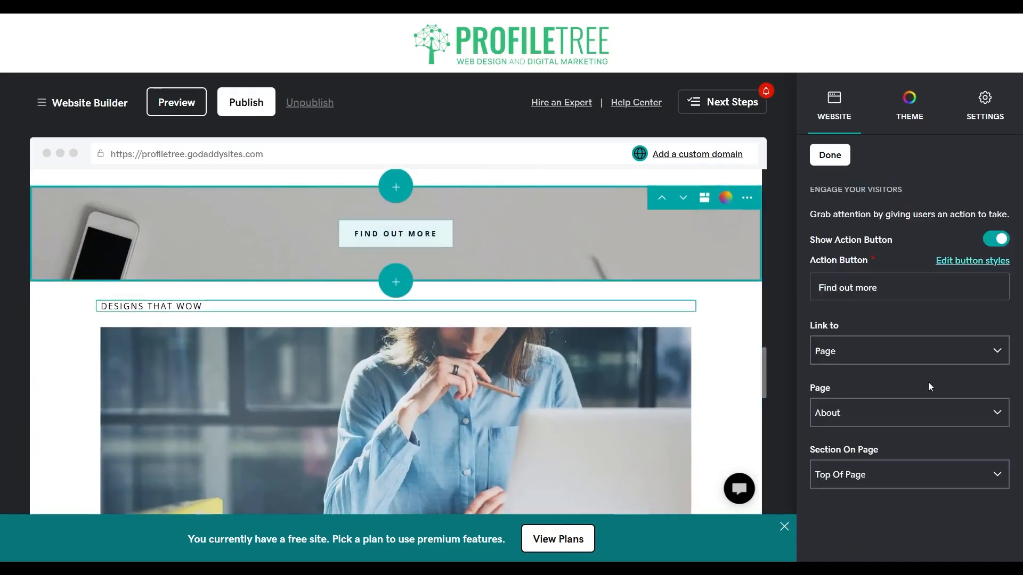
drag(855, 288, 890, 289)
triple_click(902, 288)
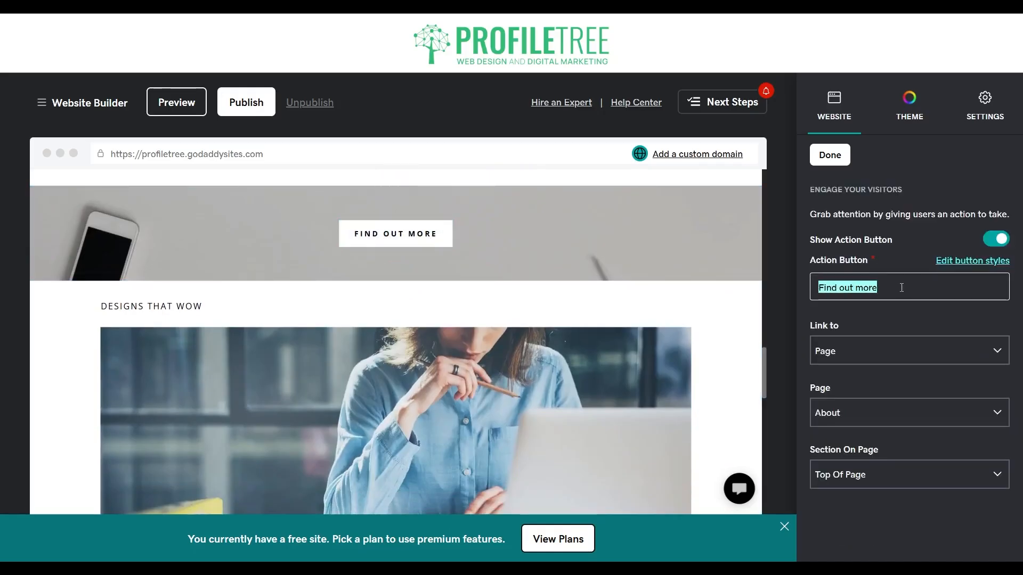
text(Learn More)
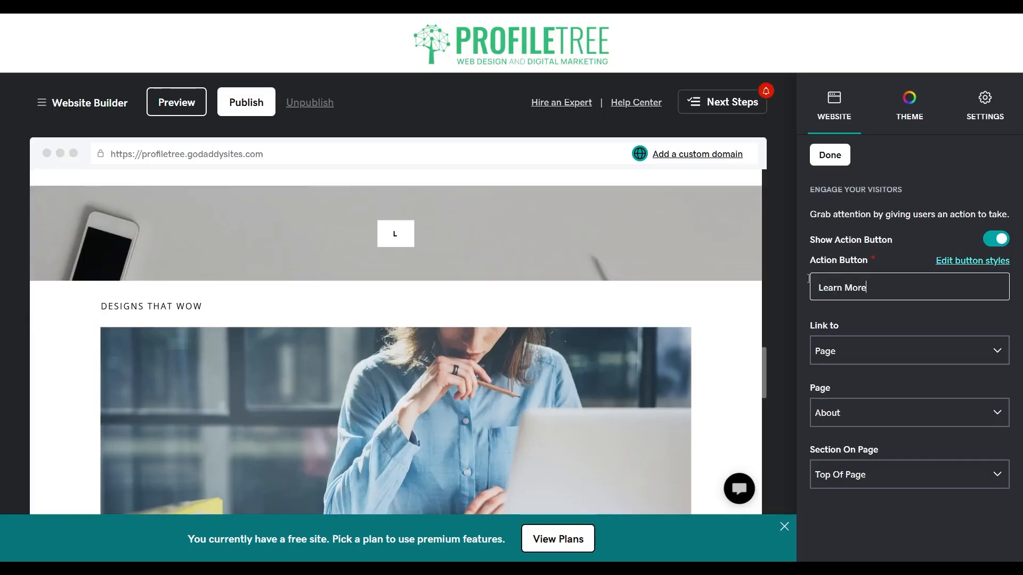
Step: Open the first image of the Designs That Wow gallery and examine its image description and caption fields
scroll(586, 298, down, 2)
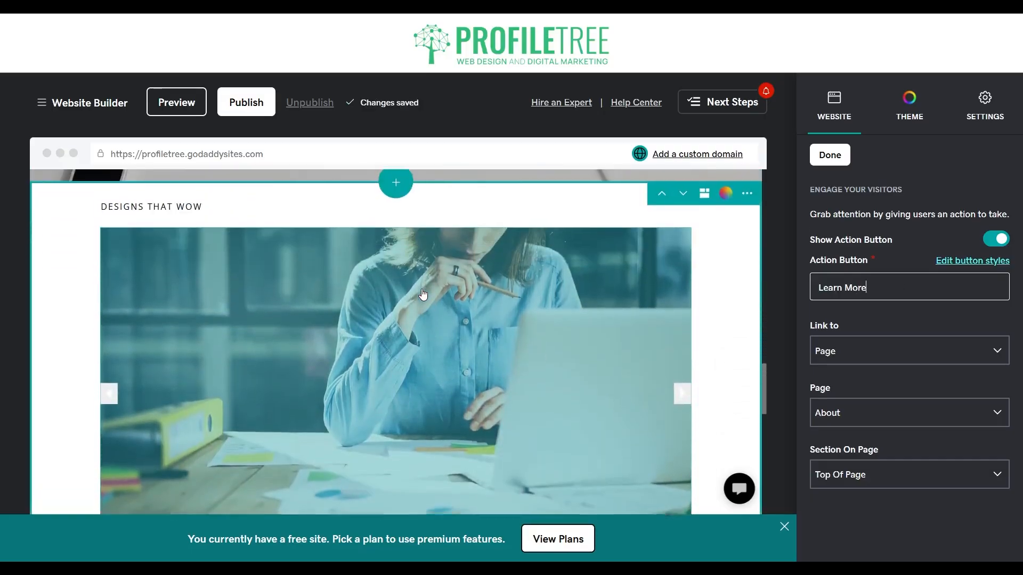
scroll(424, 295, down, 5)
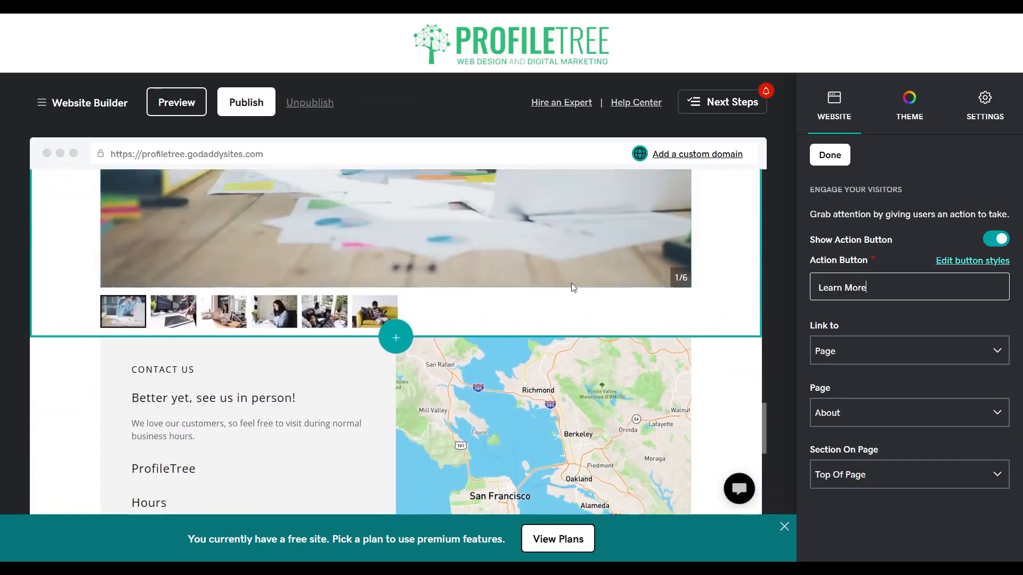
scroll(570, 319, up, 3)
scroll(426, 405, up, 1)
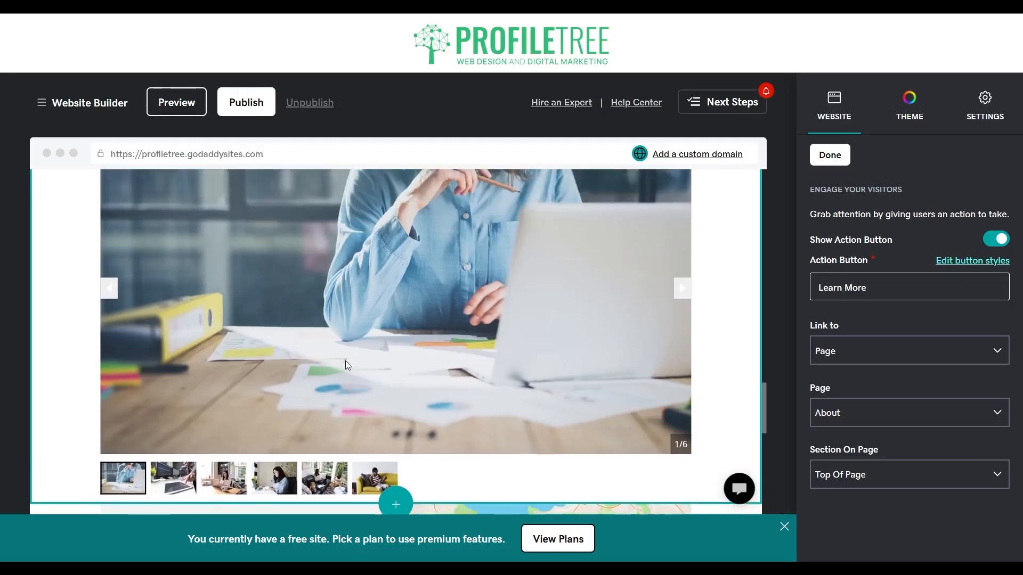
click(345, 364)
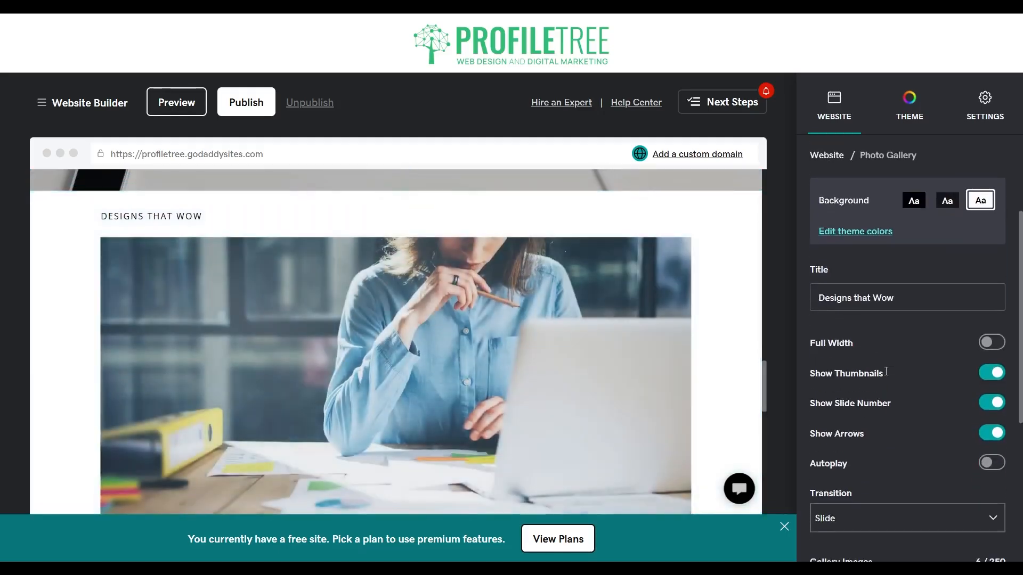
scroll(886, 371, down, 5)
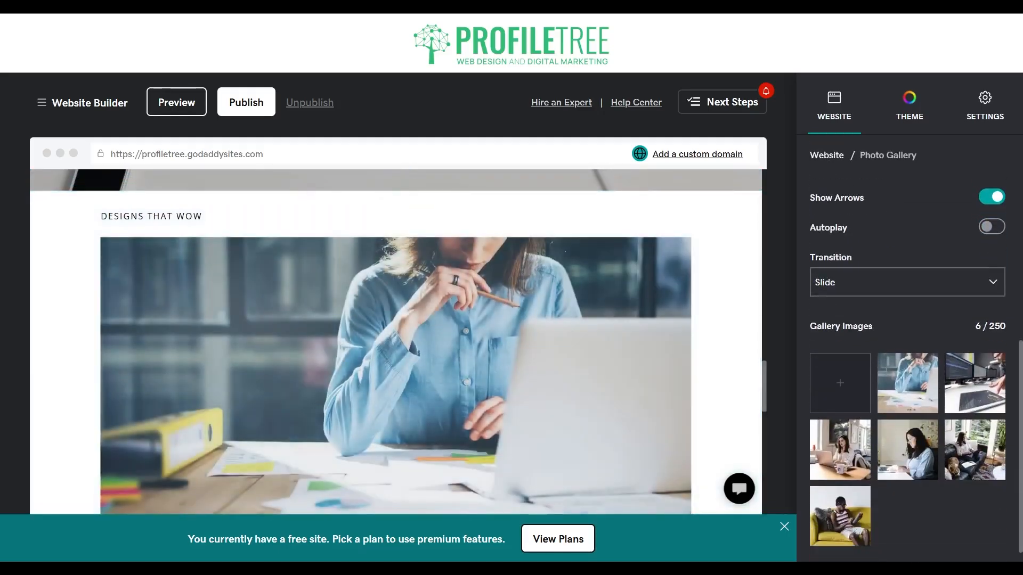
click(922, 374)
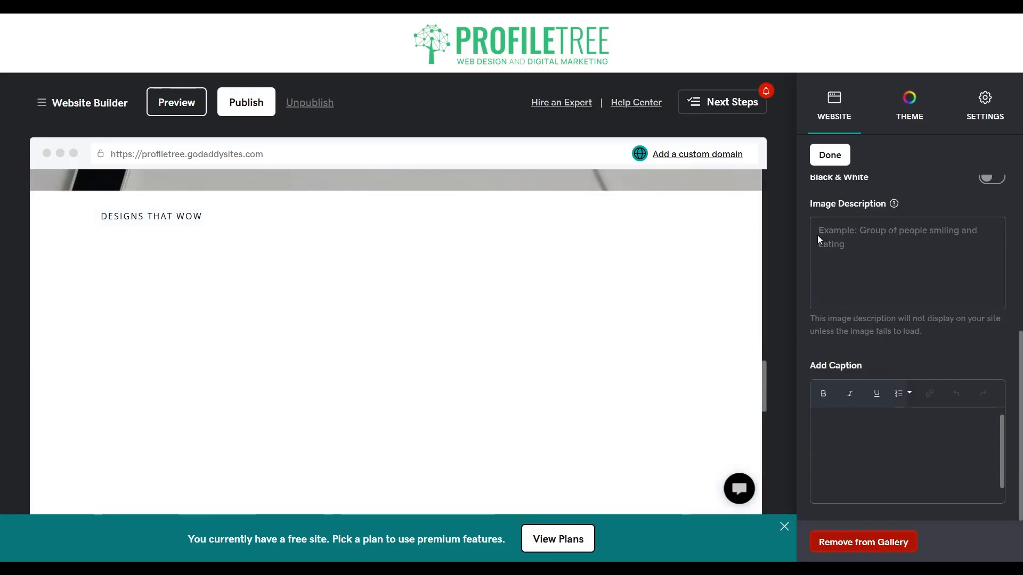
click(846, 237)
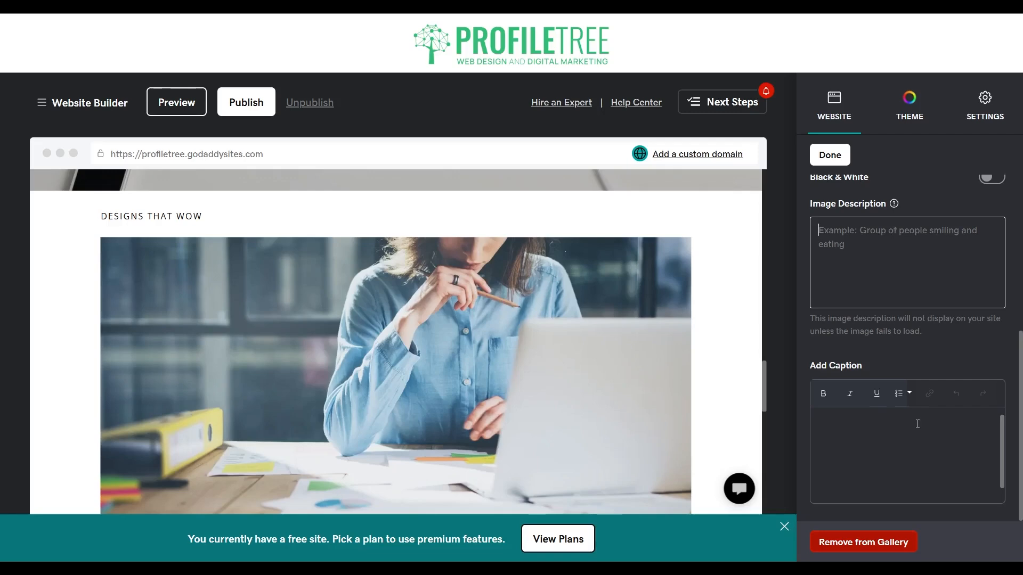
scroll(887, 283, up, 1)
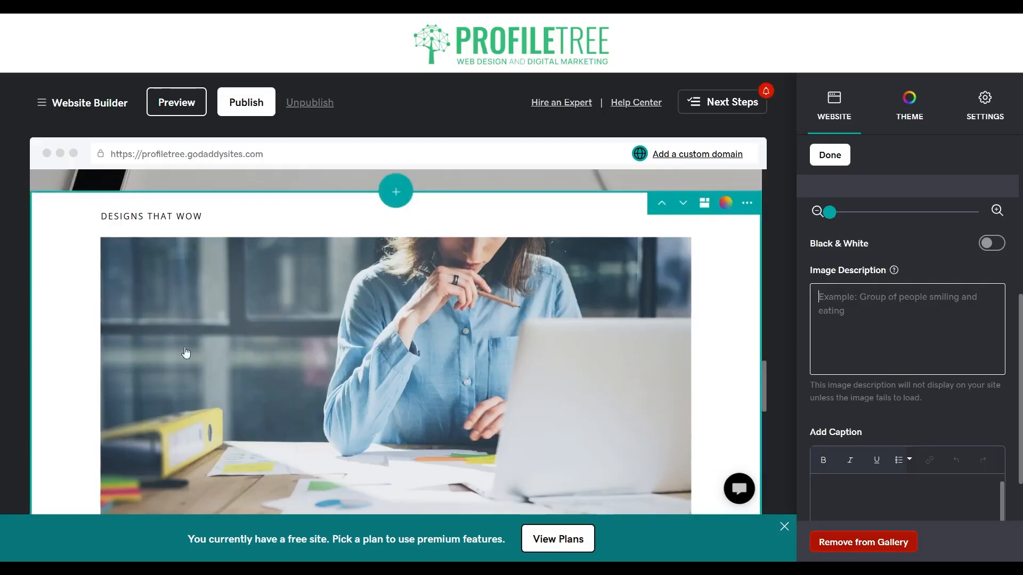
Step: Review the homepage sections from the gallery and Contact Us area back up to the Innovative Web Solutions header
scroll(186, 349, down, 8)
scroll(185, 349, down, 3)
scroll(319, 362, up, 3)
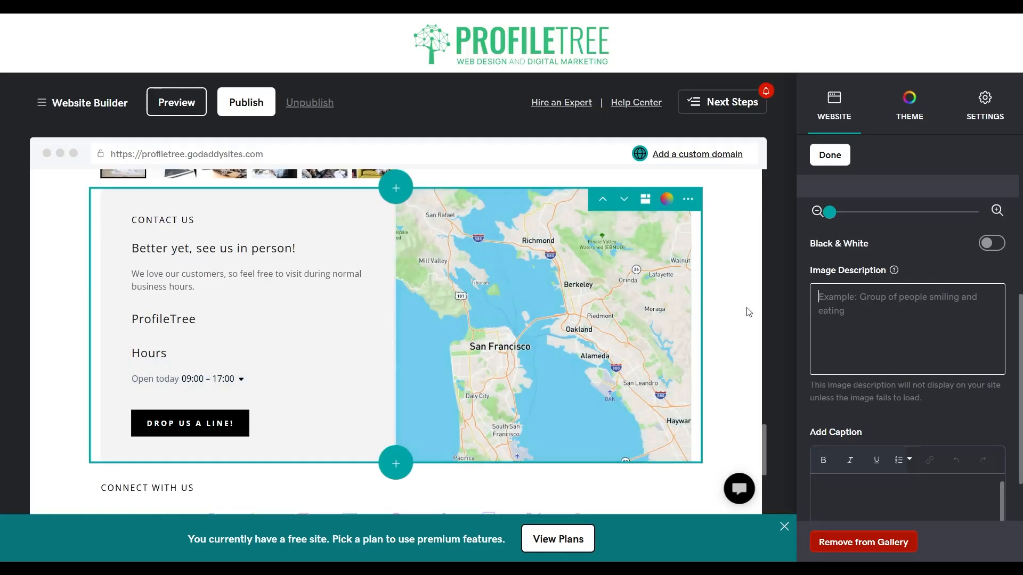
scroll(320, 395, down, 1)
scroll(183, 383, up, 8)
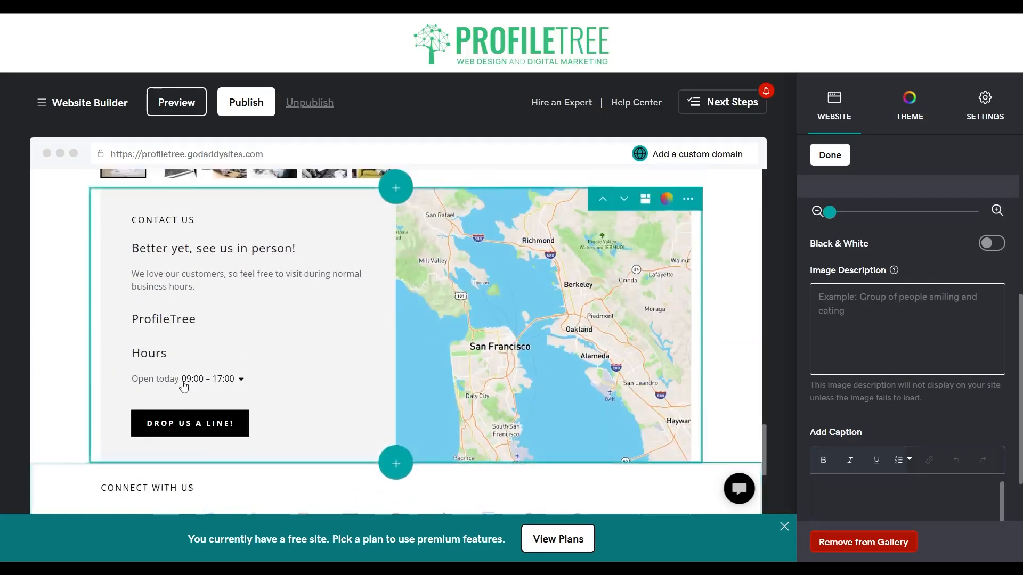
scroll(302, 387, up, 8)
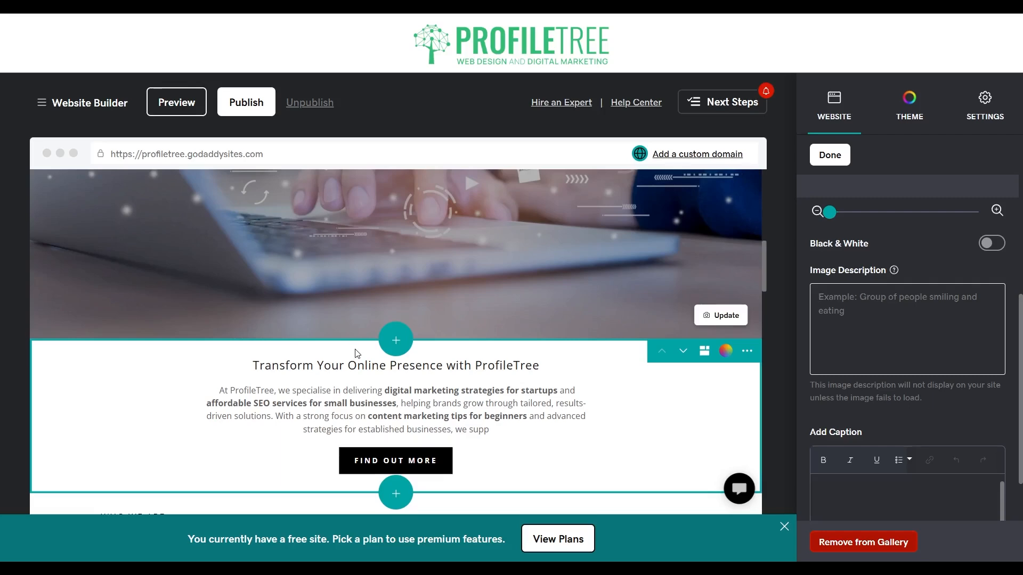
scroll(328, 353, up, 3)
scroll(328, 355, up, 1)
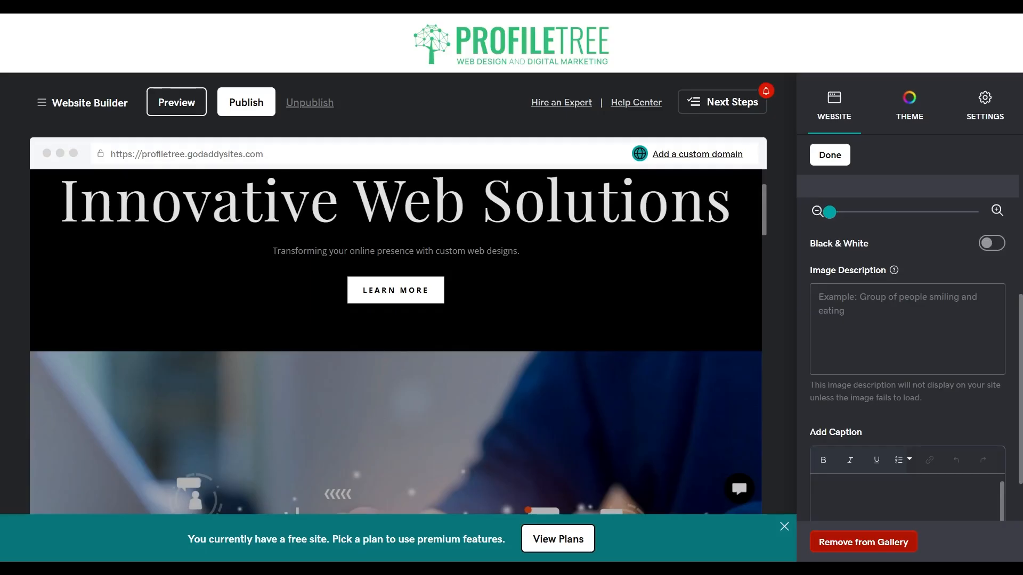
scroll(909, 325, up, 4)
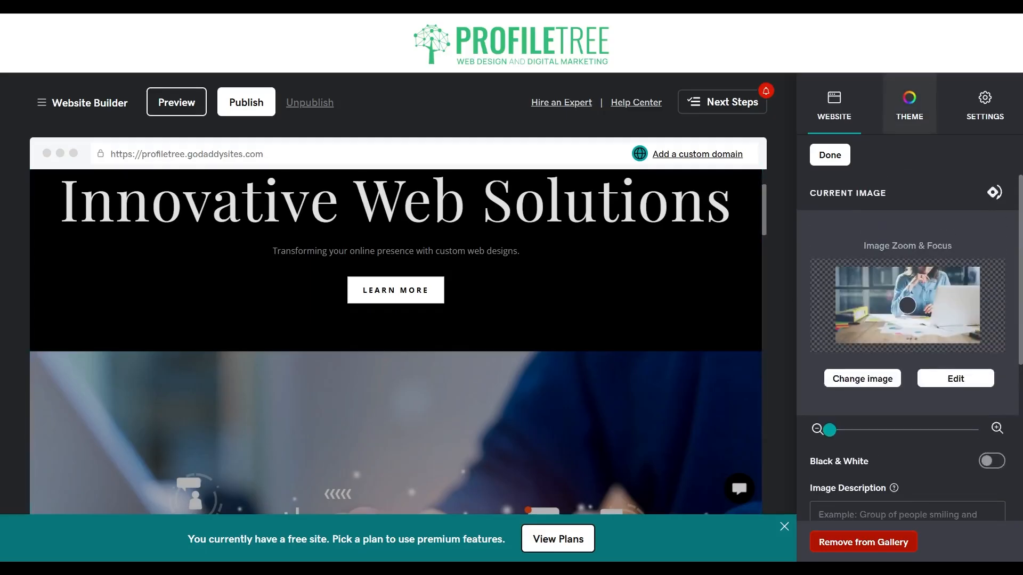
Step: Open the About page from the site navigation and read through its mission, process, expertise and About ProfileTree content
click(852, 118)
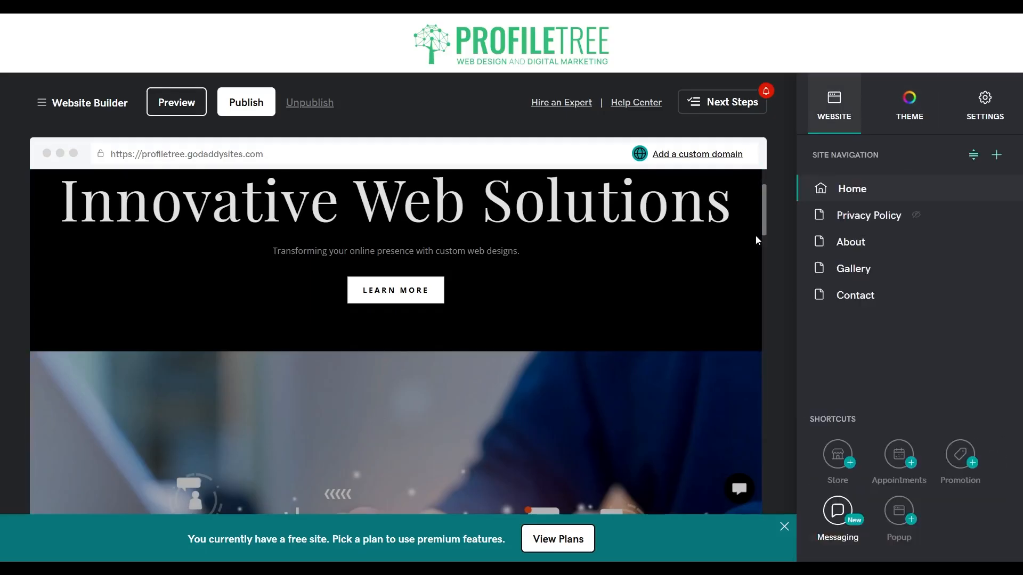
click(863, 244)
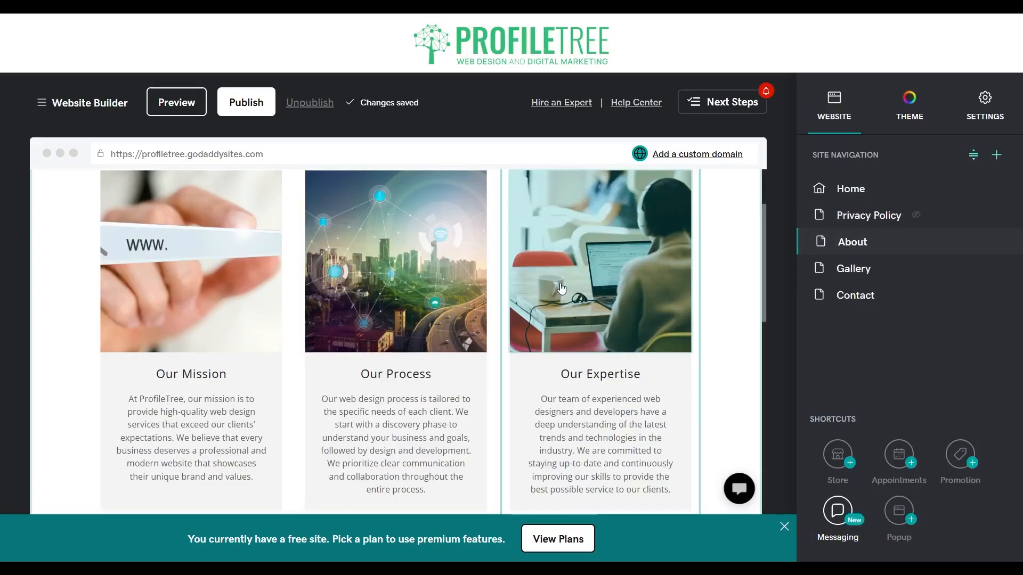
scroll(370, 291, up, 2)
scroll(370, 291, down, 5)
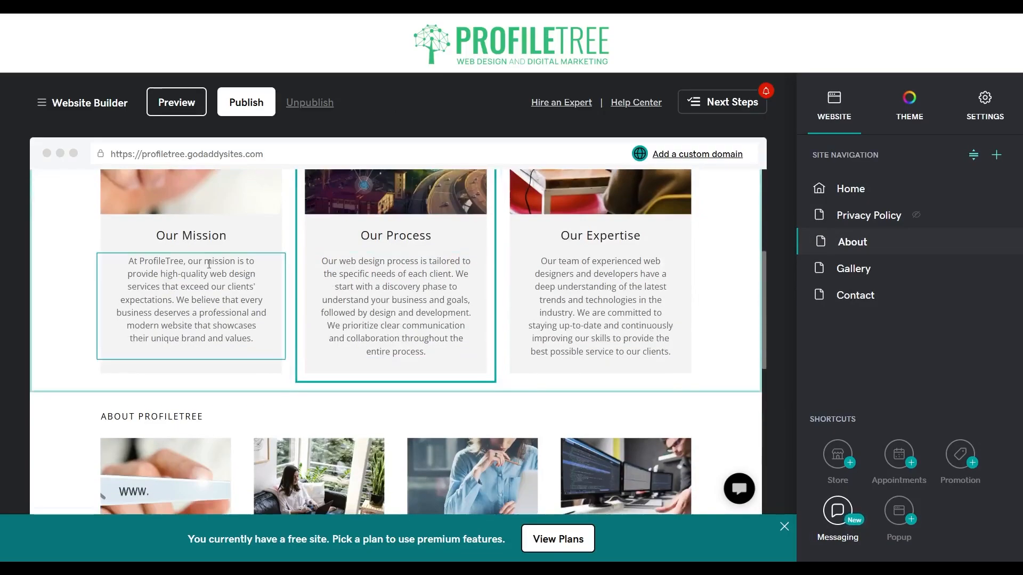
scroll(411, 267, down, 5)
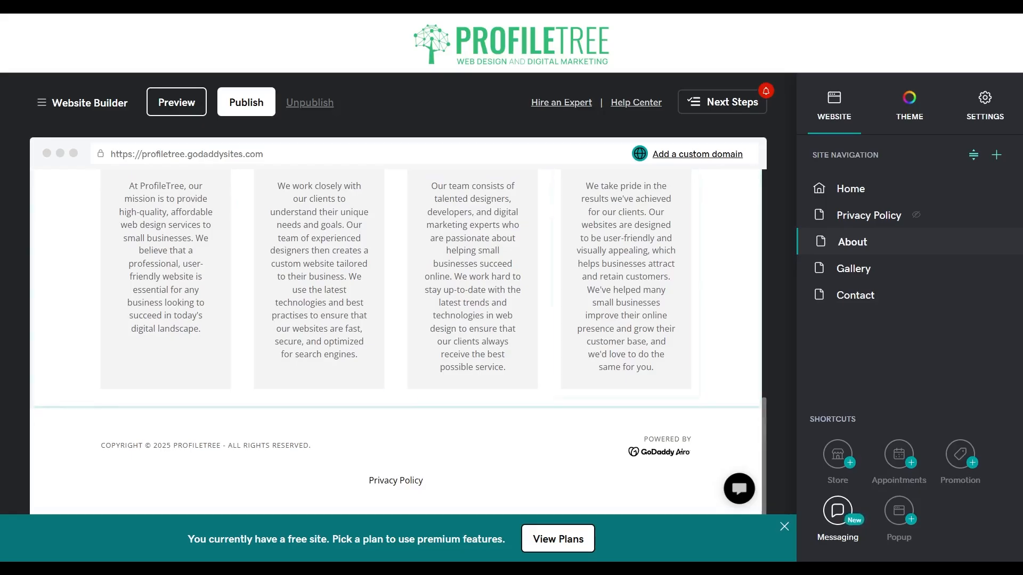
scroll(395, 320, up, 6)
scroll(395, 346, up, 5)
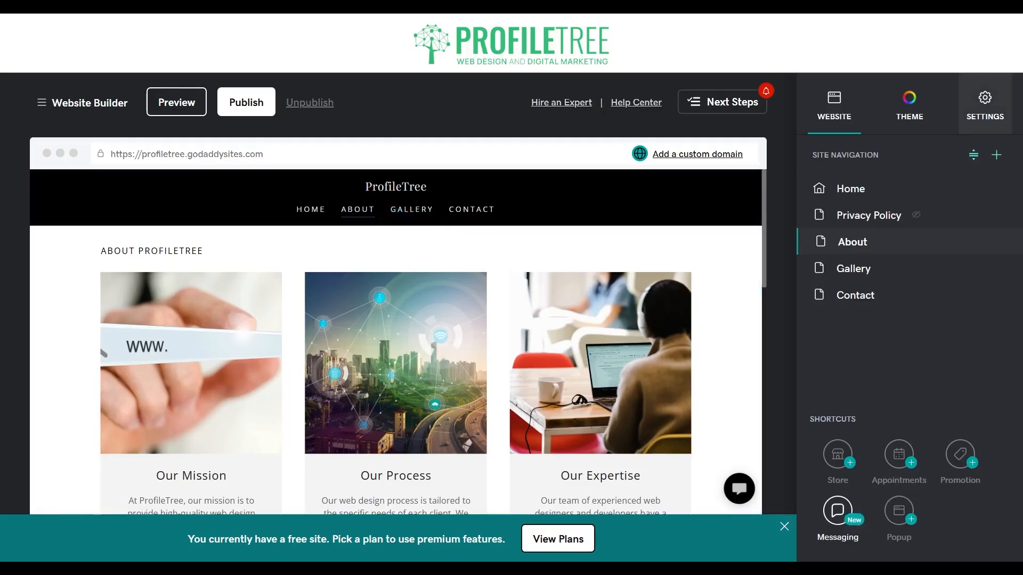
Step: Open the Get found on Google settings for the About page and examine its Headline and Description fields
click(985, 104)
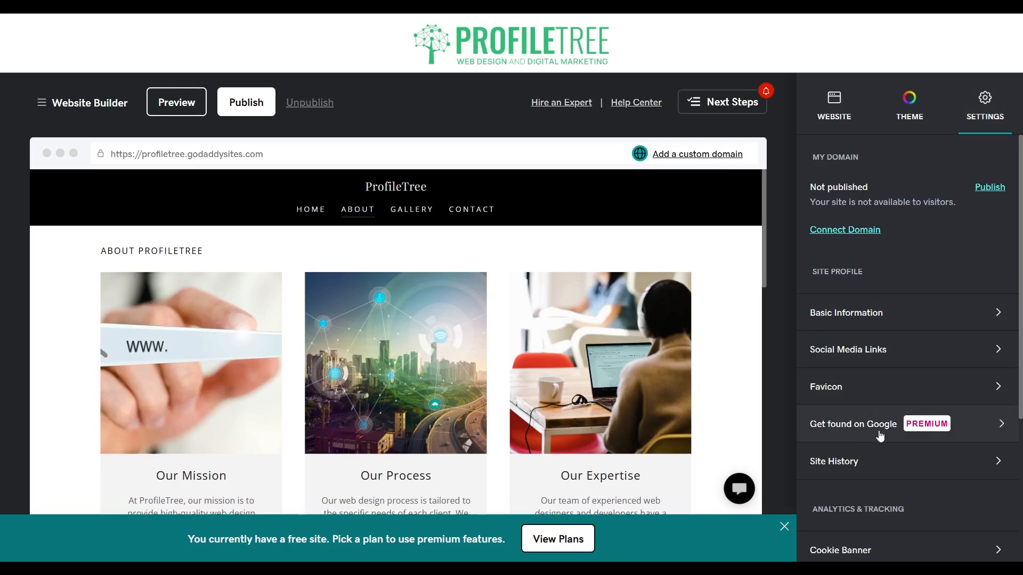
click(876, 432)
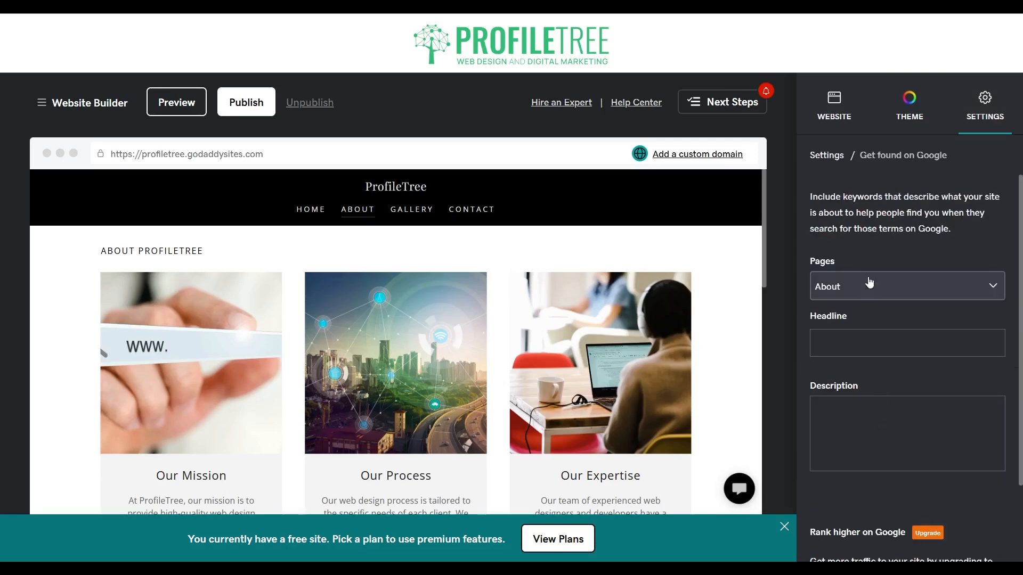
click(869, 283)
click(898, 271)
click(851, 344)
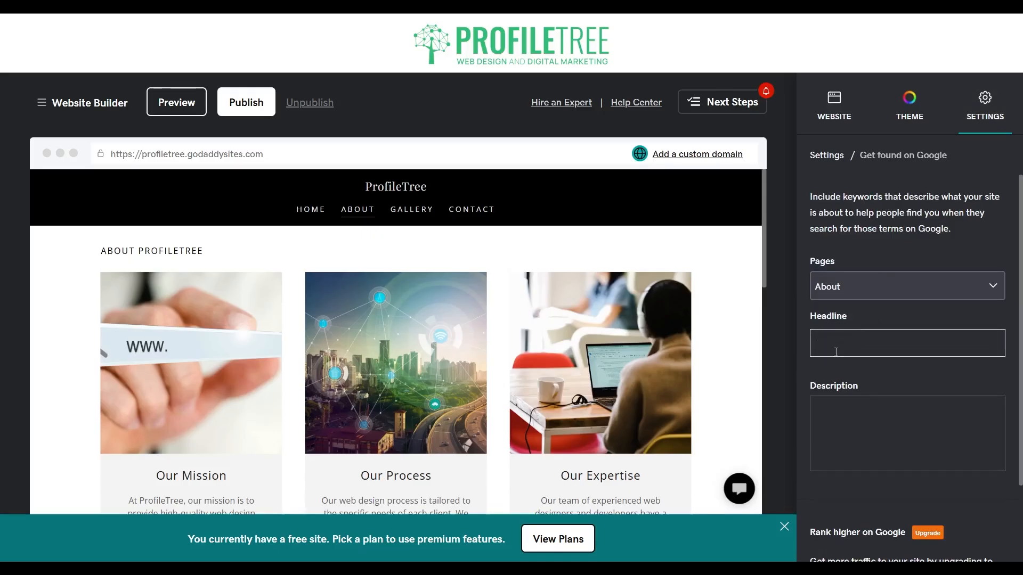
click(827, 401)
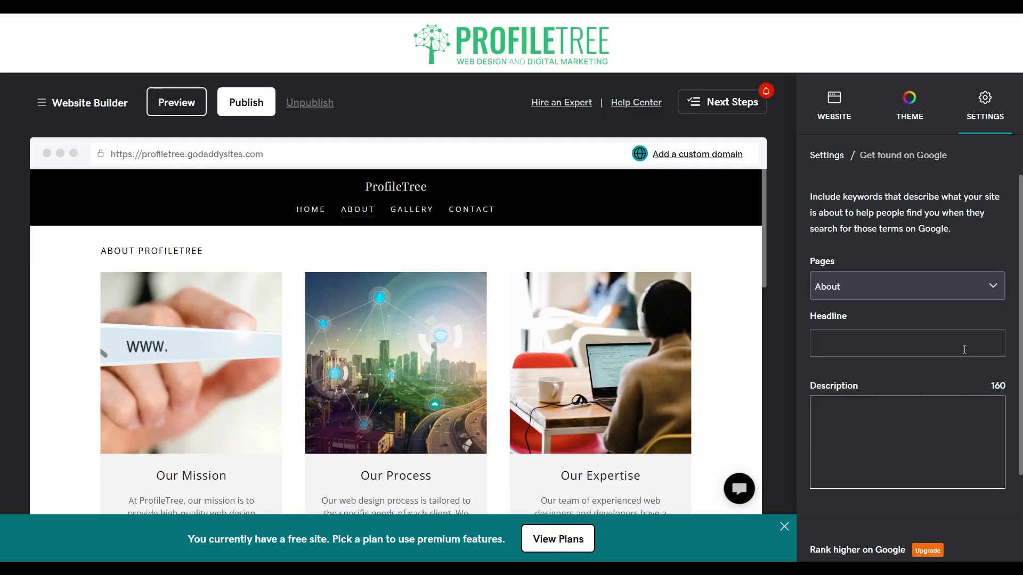
click(879, 344)
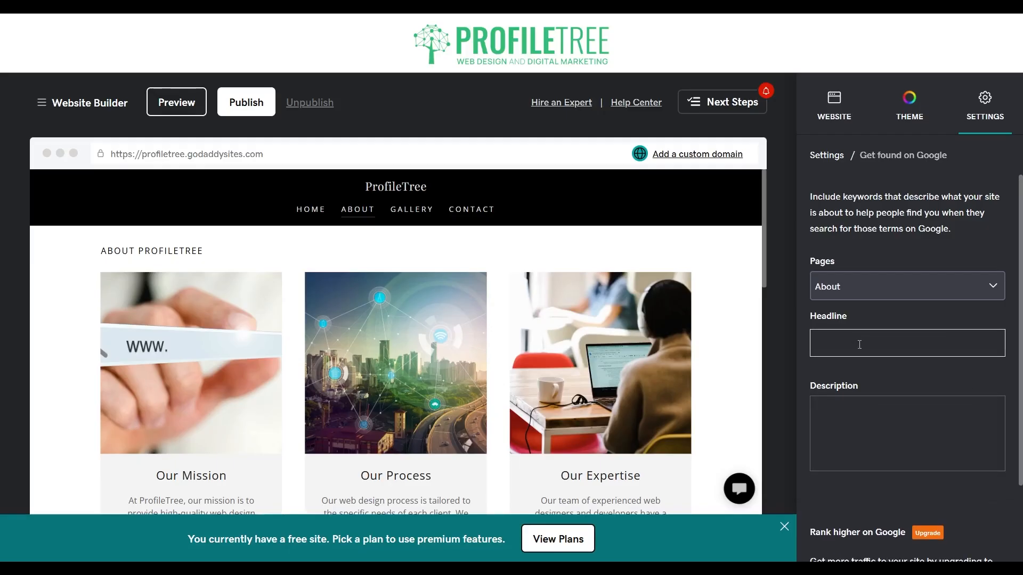
click(860, 400)
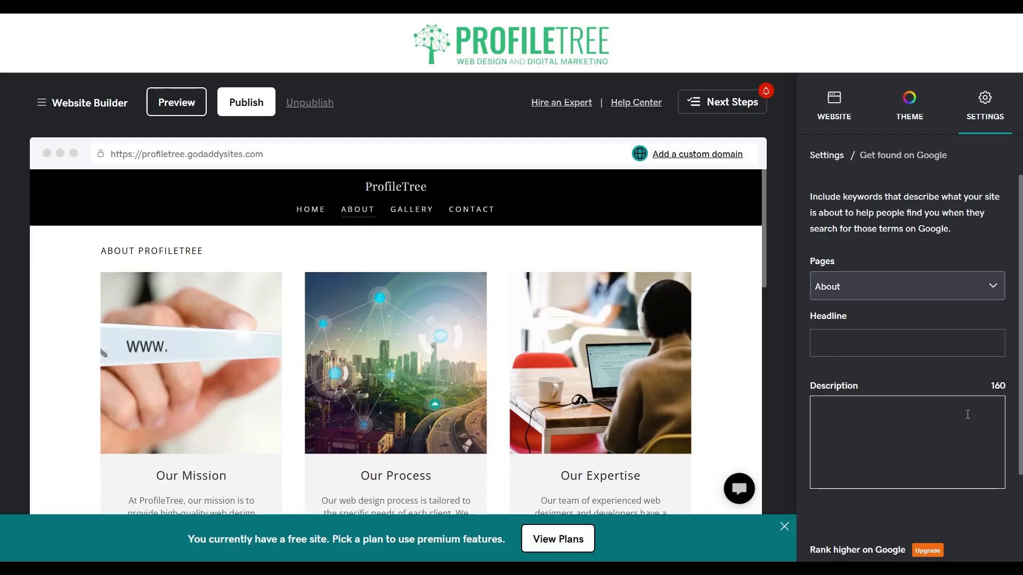